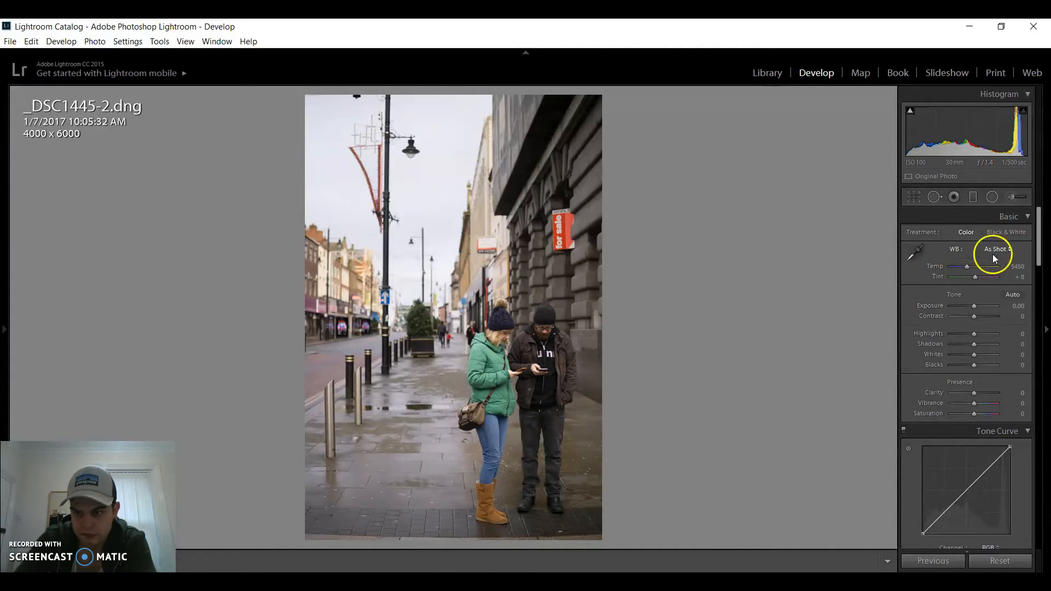
Step: Try shifting the photo's white balance temperature and tint
{"action": "left_click", "coordinate": [967, 268]}
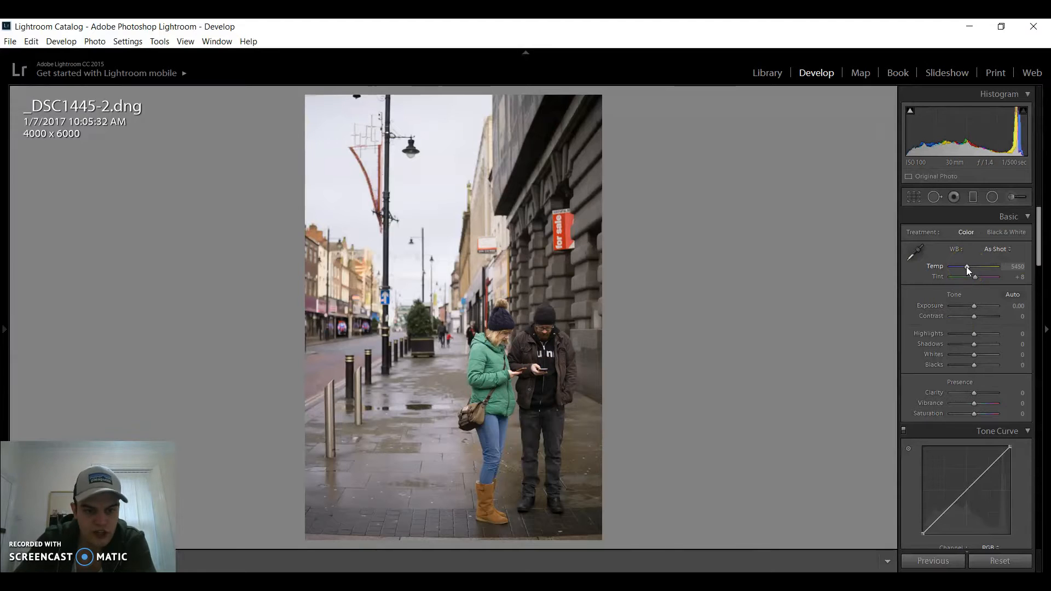
{"action": "left_click_drag", "start_coordinate": [967, 267], "coordinate": [967, 268]}
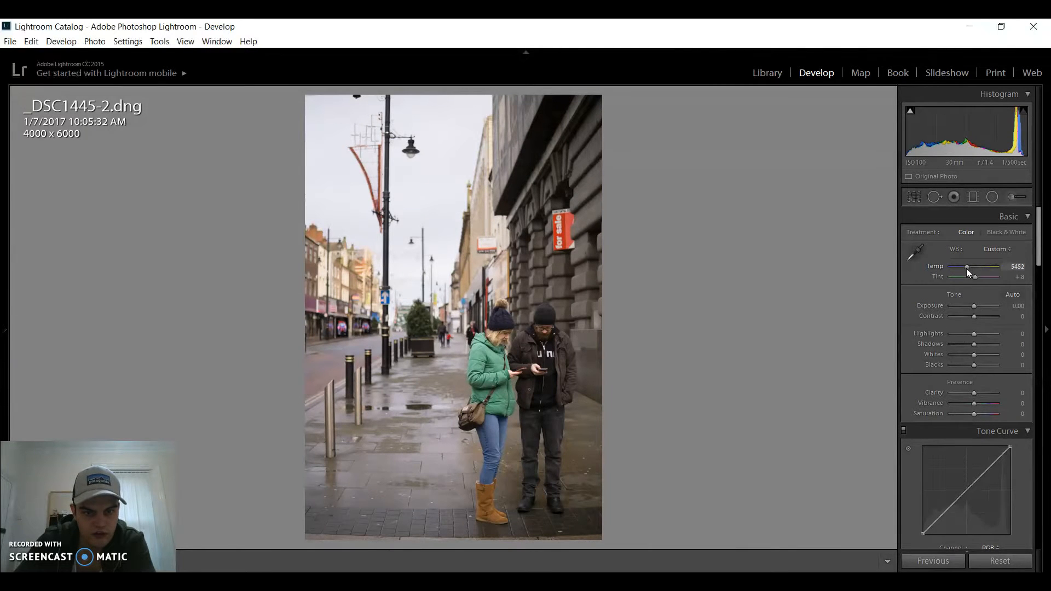
{"action": "left_click_drag", "start_coordinate": [967, 268], "coordinate": [965, 268]}
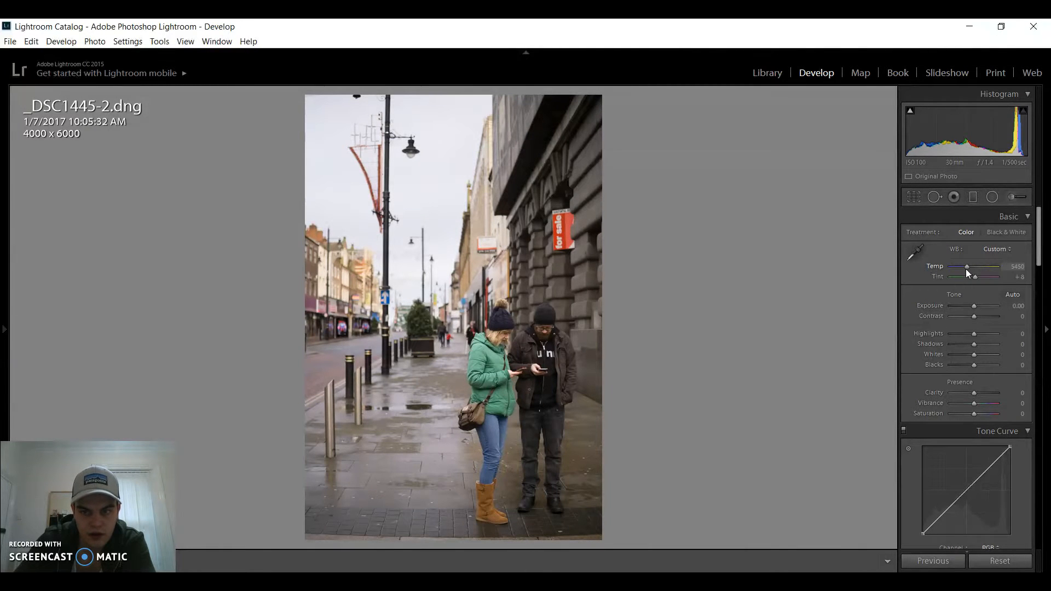
{"action": "left_click", "coordinate": [977, 284]}
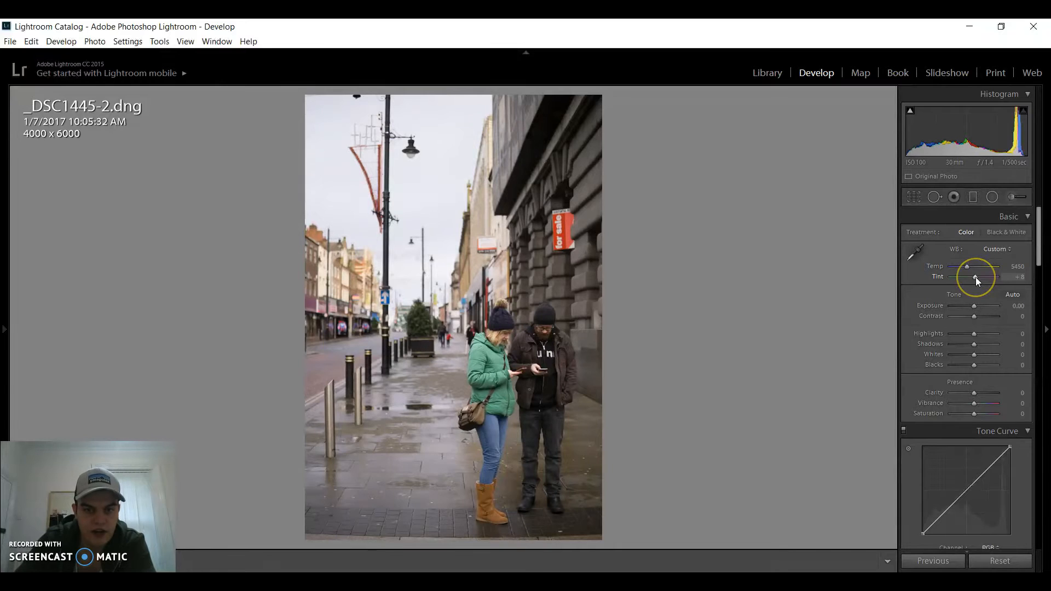
{"action": "mouse_move", "coordinate": [976, 277]}
{"action": "left_mouse_down"}
{"action": "mouse_move", "coordinate": [955, 278]}
{"action": "mouse_move", "coordinate": [994, 281]}
{"action": "mouse_move", "coordinate": [968, 281]}
{"action": "mouse_move", "coordinate": [977, 283]}
{"action": "left_mouse_up"}
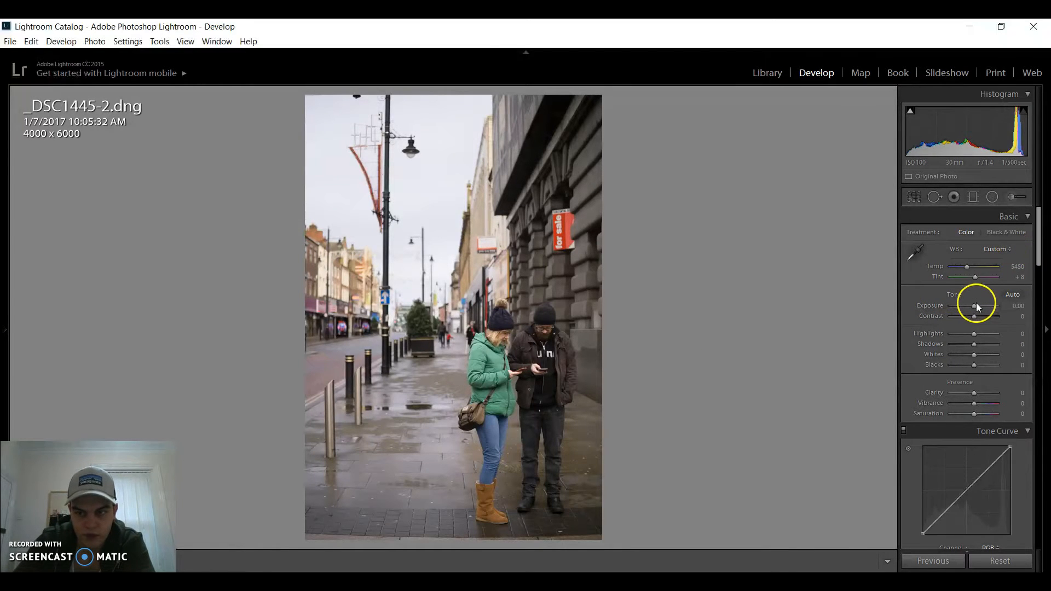
Step: Set exposure to +0.60, contrast to +60, highlights to -100, shadows to -60, whites to -10 and blacks to -29
{"action": "left_click_drag", "start_coordinate": [976, 306], "coordinate": [981, 307]}
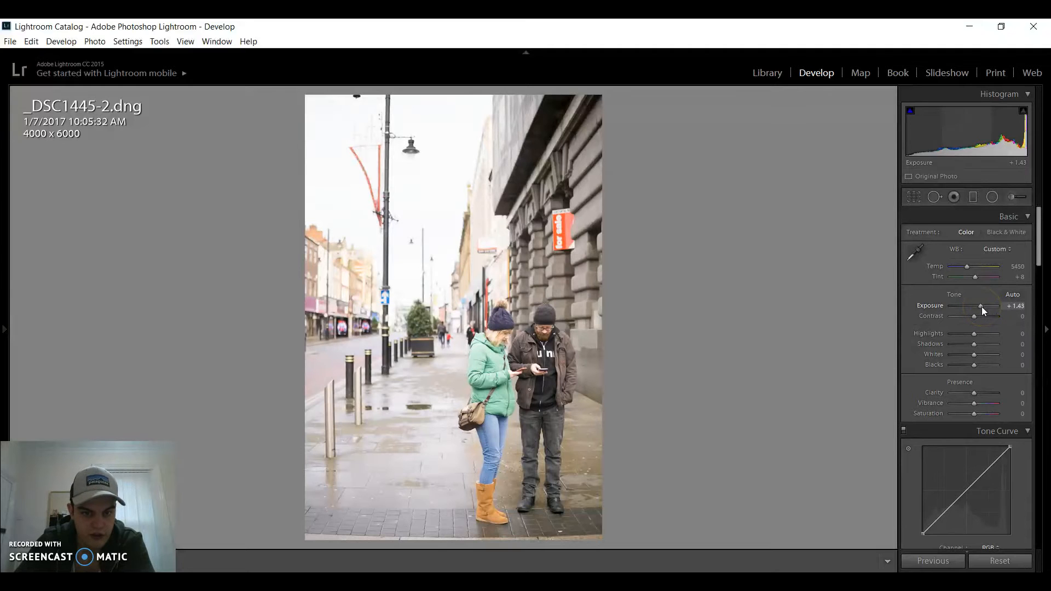
{"action": "mouse_move", "coordinate": [981, 307]}
{"action": "left_mouse_down"}
{"action": "mouse_move", "coordinate": [974, 315]}
{"action": "mouse_move", "coordinate": [991, 317]}
{"action": "mouse_move", "coordinate": [977, 307]}
{"action": "left_mouse_up"}
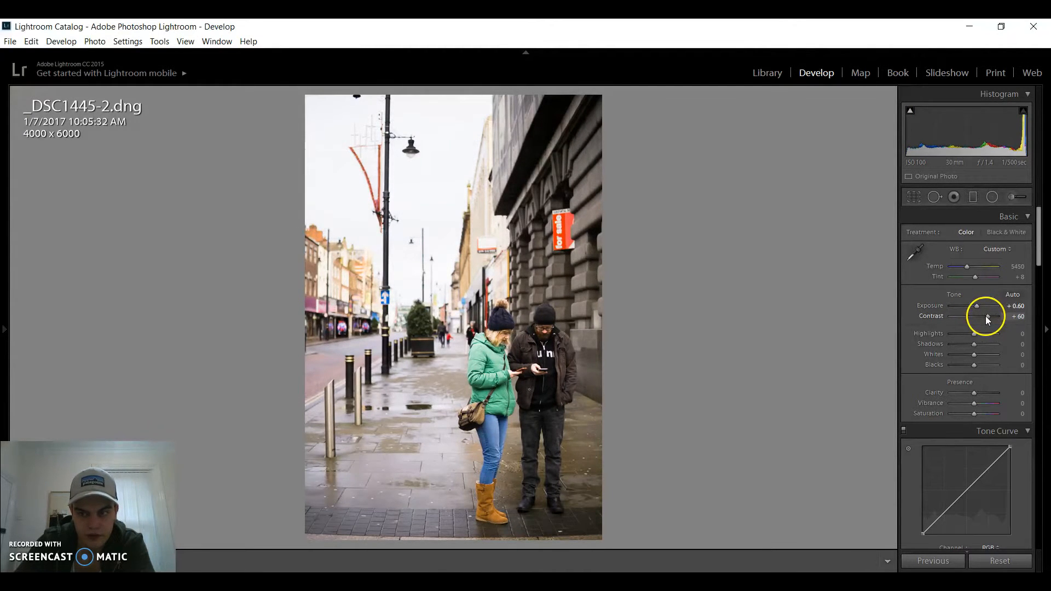
{"action": "left_click_drag", "start_coordinate": [973, 336], "coordinate": [967, 363]}
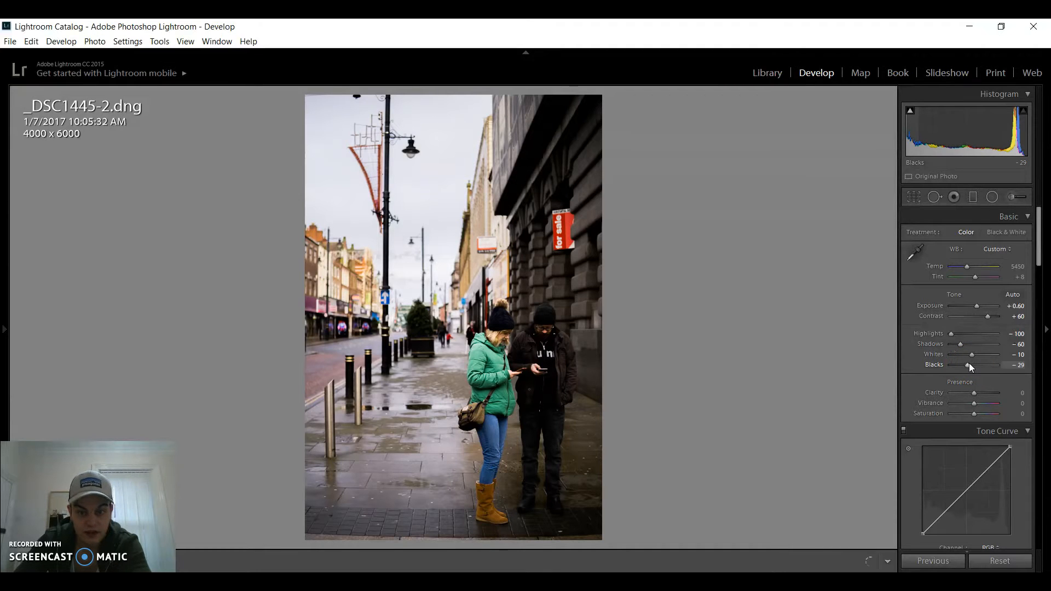
Step: Raise the photo's clarity to +12
{"action": "mouse_move", "coordinate": [1029, 277]}
{"action": "left_mouse_down"}
{"action": "mouse_move", "coordinate": [1032, 257]}
{"action": "mouse_move", "coordinate": [1028, 277]}
{"action": "left_mouse_up"}
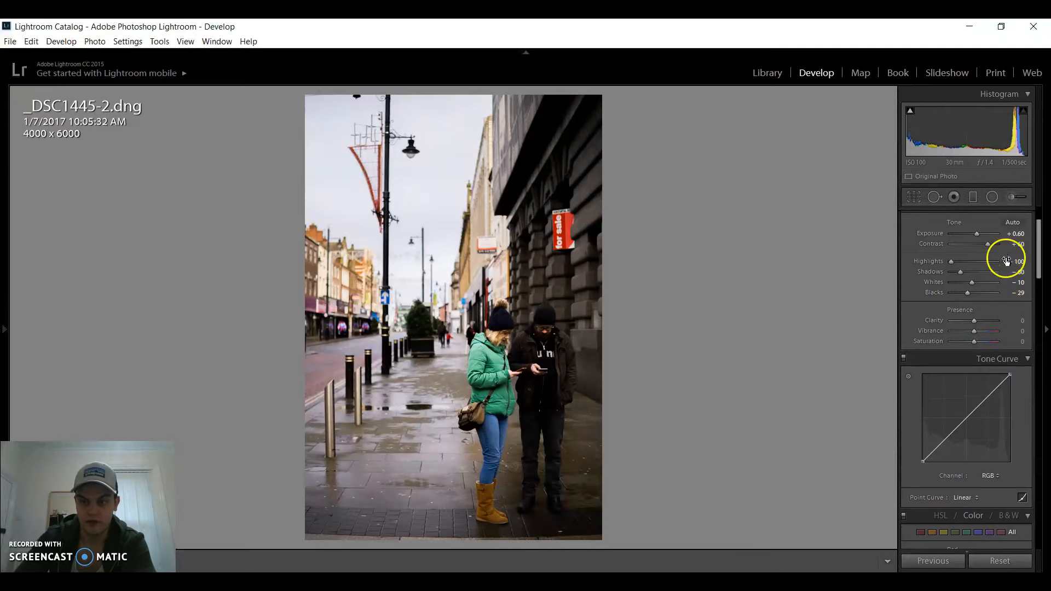
{"action": "left_click", "coordinate": [974, 322]}
{"action": "left_click_drag", "start_coordinate": [981, 320], "coordinate": [979, 321]}
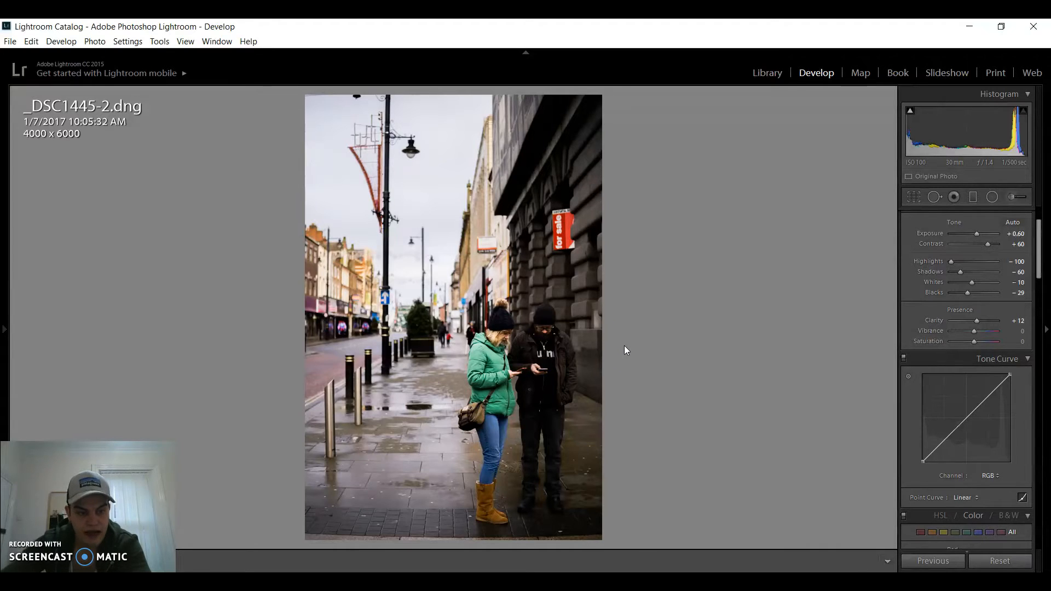
Step: Set the red saturation to -62 and the red luminance to -7 in the HSL color adjustments
{"action": "left_click_drag", "start_coordinate": [1036, 246], "coordinate": [1037, 267]}
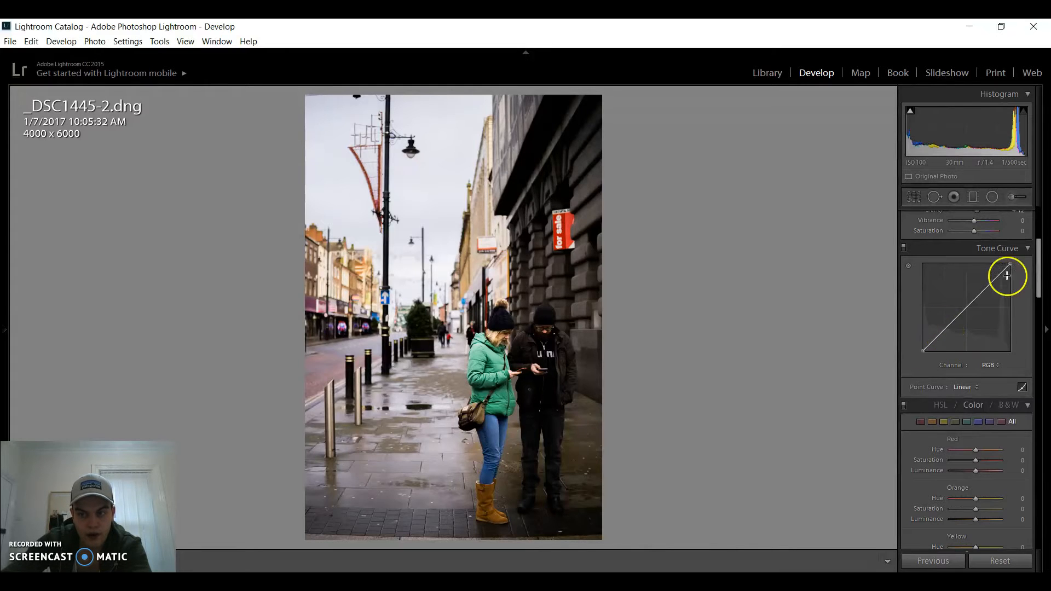
{"action": "scroll", "coordinate": [1033, 280], "scroll_direction": "down", "scroll_amount": 2}
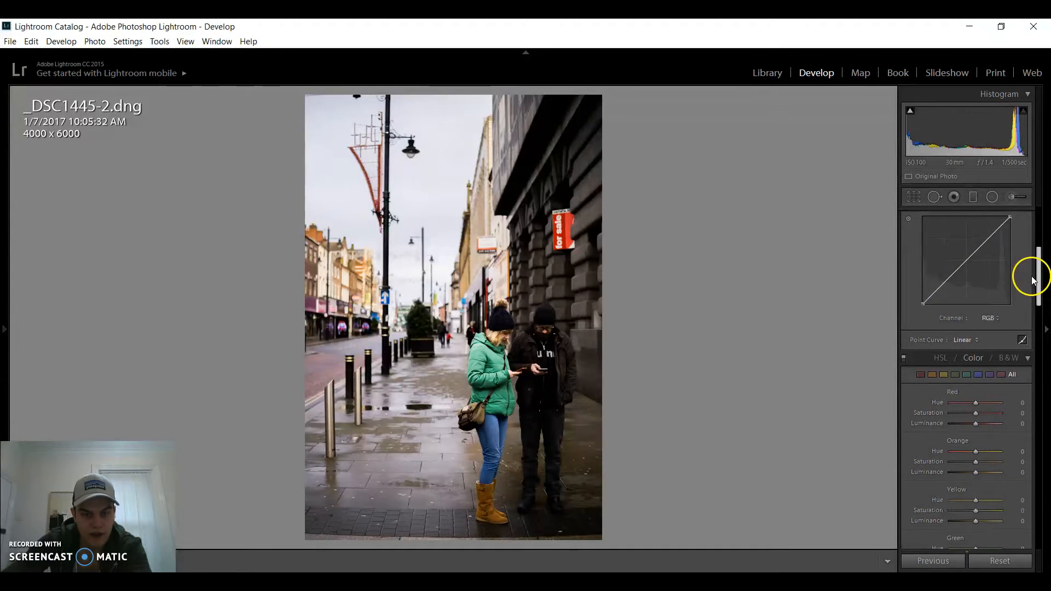
{"action": "scroll", "coordinate": [1026, 286], "scroll_direction": "down", "scroll_amount": 6}
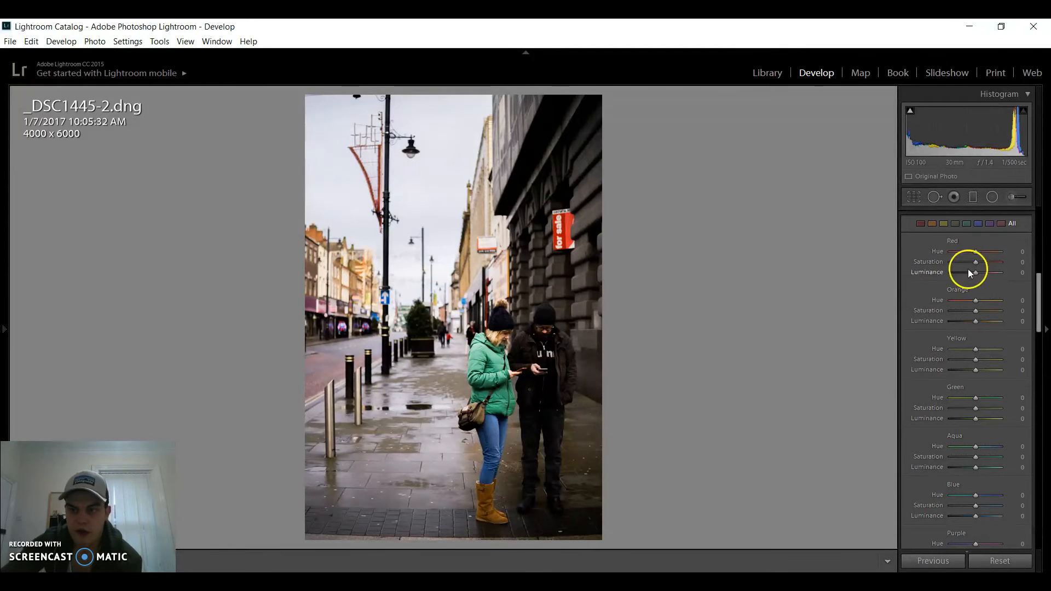
{"action": "mouse_move", "coordinate": [974, 262]}
{"action": "left_mouse_down"}
{"action": "mouse_move", "coordinate": [960, 265]}
{"action": "mouse_move", "coordinate": [997, 268]}
{"action": "mouse_move", "coordinate": [965, 277]}
{"action": "left_mouse_up"}
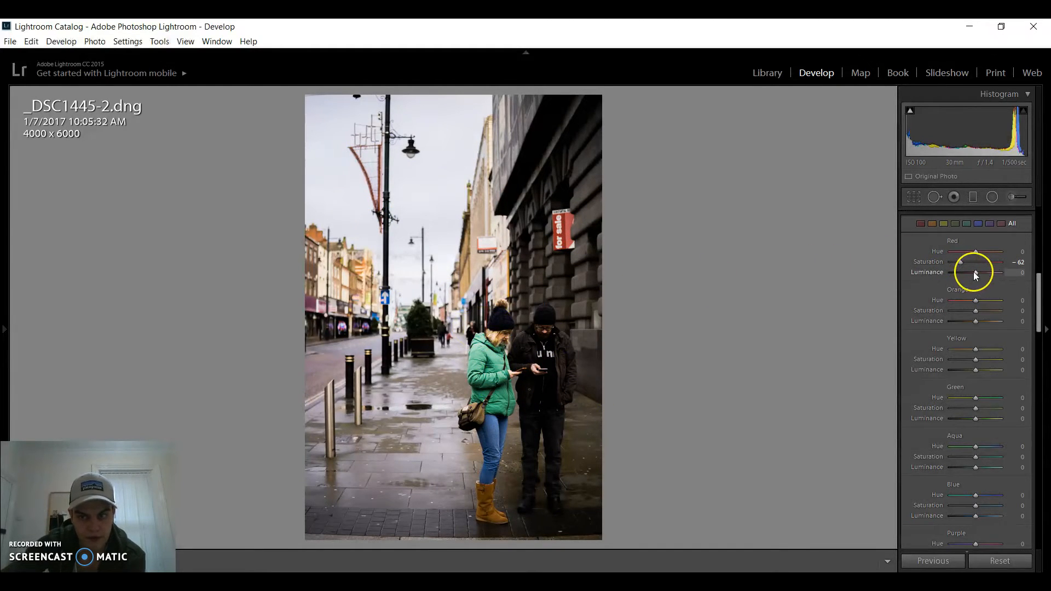
{"action": "mouse_move", "coordinate": [976, 274]}
{"action": "left_mouse_down"}
{"action": "mouse_move", "coordinate": [967, 274]}
{"action": "mouse_move", "coordinate": [984, 275]}
{"action": "mouse_move", "coordinate": [973, 280]}
{"action": "left_mouse_up"}
{"action": "left_click_drag", "start_coordinate": [973, 285], "coordinate": [979, 285]}
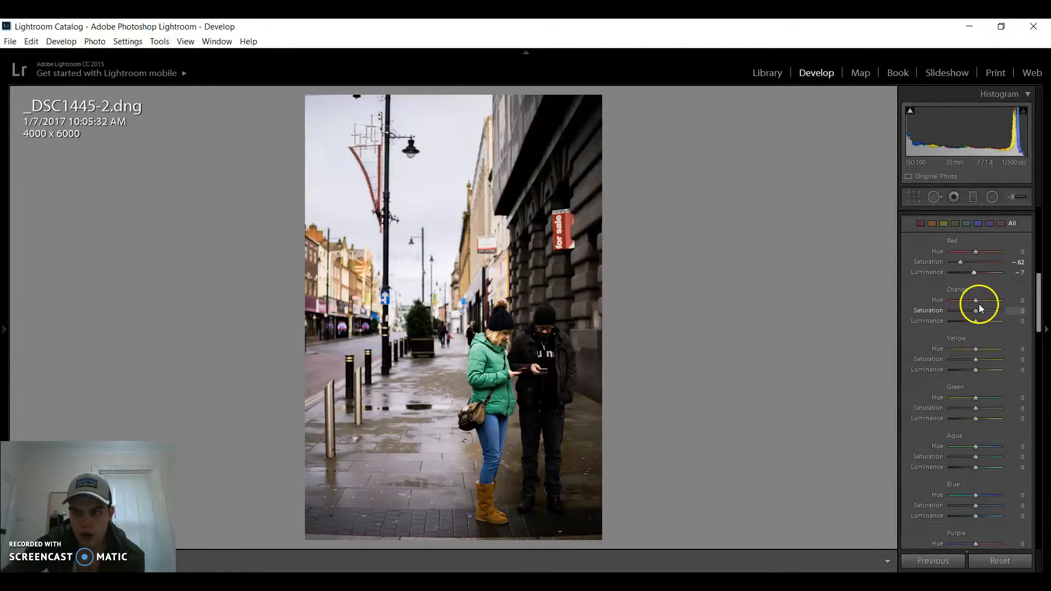
Step: Set both the orange saturation and the orange luminance to +13
{"action": "mouse_move", "coordinate": [977, 311]}
{"action": "left_mouse_down"}
{"action": "mouse_move", "coordinate": [1015, 324]}
{"action": "mouse_move", "coordinate": [966, 320]}
{"action": "mouse_move", "coordinate": [982, 321]}
{"action": "left_mouse_up"}
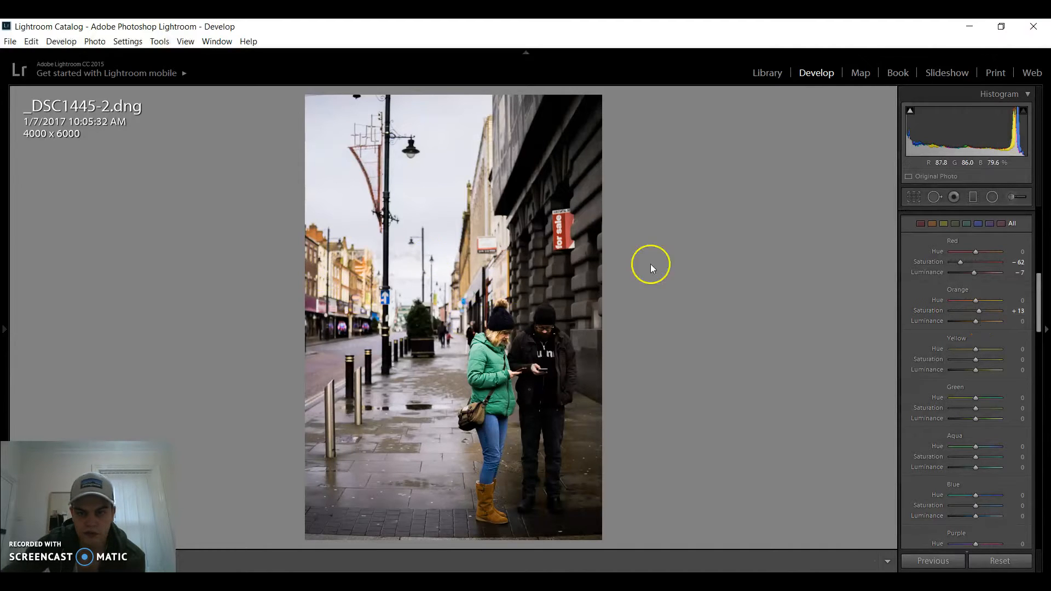
{"action": "mouse_move", "coordinate": [973, 324]}
{"action": "left_mouse_down"}
{"action": "mouse_move", "coordinate": [954, 325]}
{"action": "mouse_move", "coordinate": [978, 325]}
{"action": "left_mouse_up"}
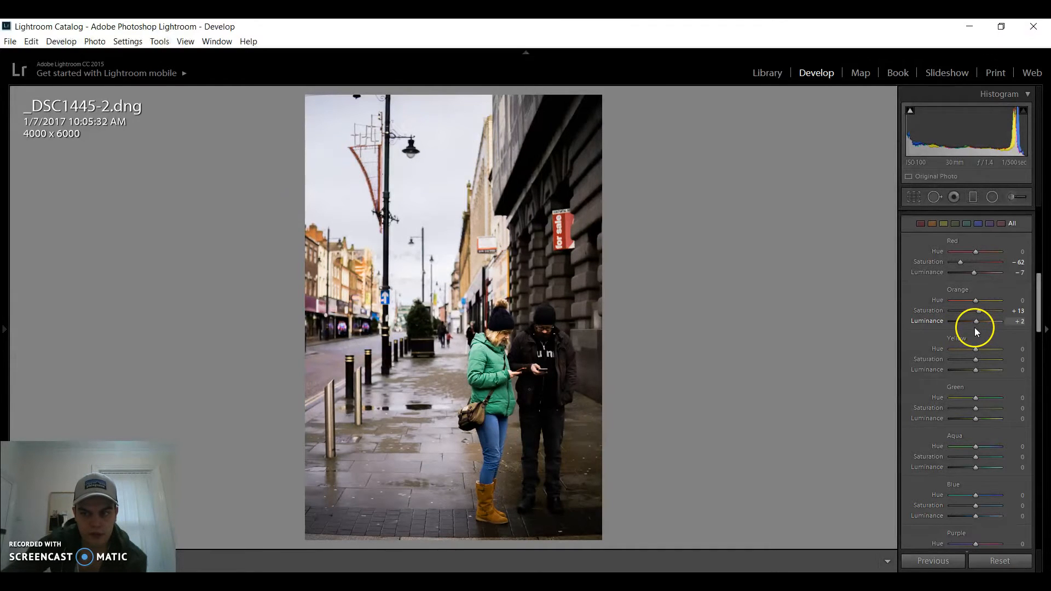
{"action": "left_click_drag", "start_coordinate": [980, 332], "coordinate": [984, 332]}
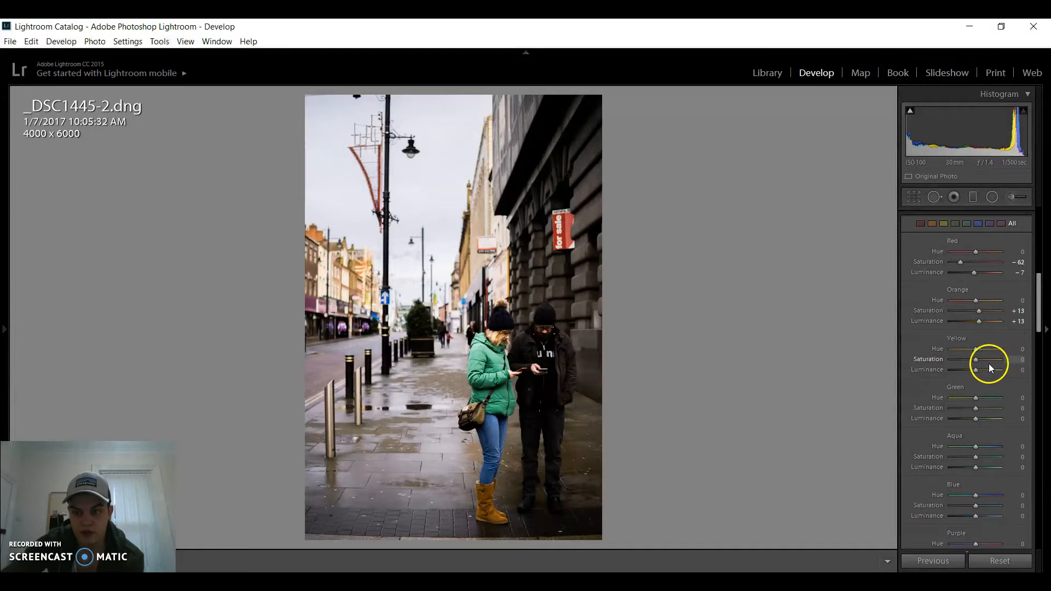
Step: Set the yellow saturation to -60, the yellow luminance to +22 and the yellow hue to -42
{"action": "mouse_move", "coordinate": [977, 360]}
{"action": "left_mouse_down"}
{"action": "mouse_move", "coordinate": [944, 361]}
{"action": "mouse_move", "coordinate": [1006, 369]}
{"action": "mouse_move", "coordinate": [964, 375]}
{"action": "left_mouse_up"}
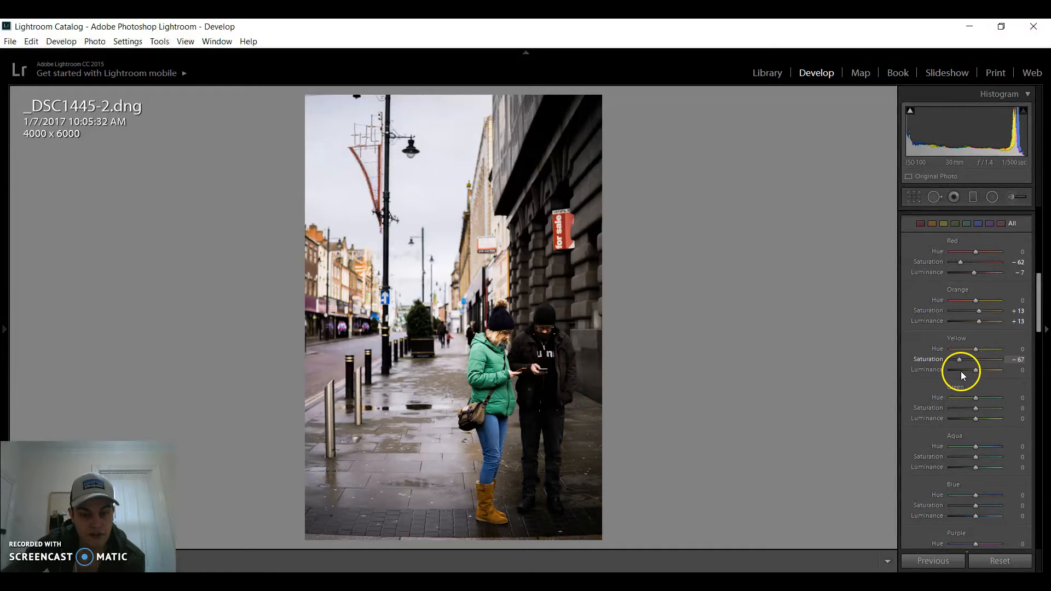
{"action": "left_click_drag", "start_coordinate": [962, 372], "coordinate": [980, 375]}
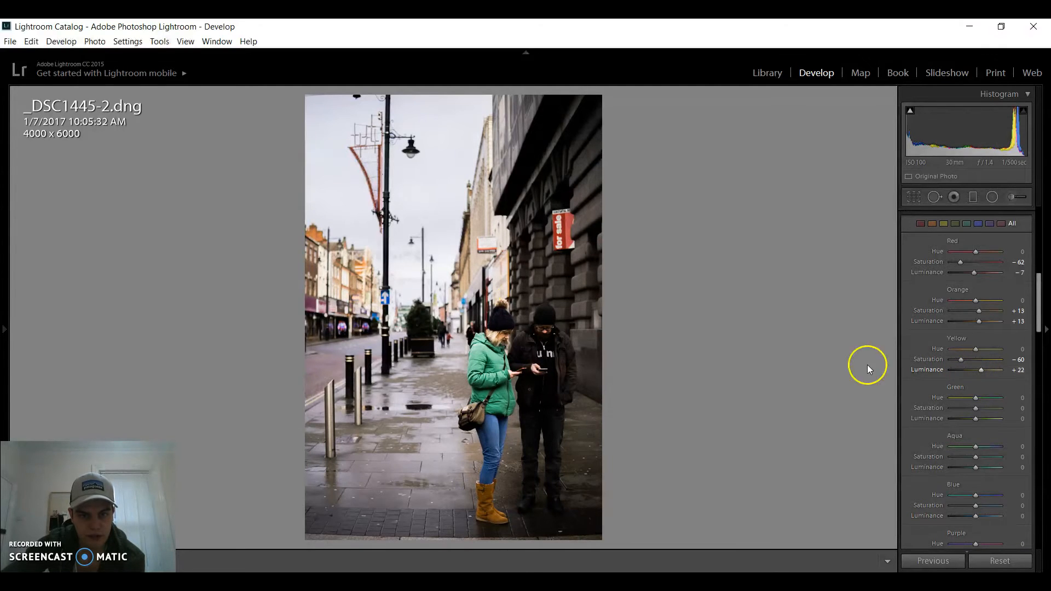
{"action": "left_click_drag", "start_coordinate": [1031, 292], "coordinate": [1034, 313]}
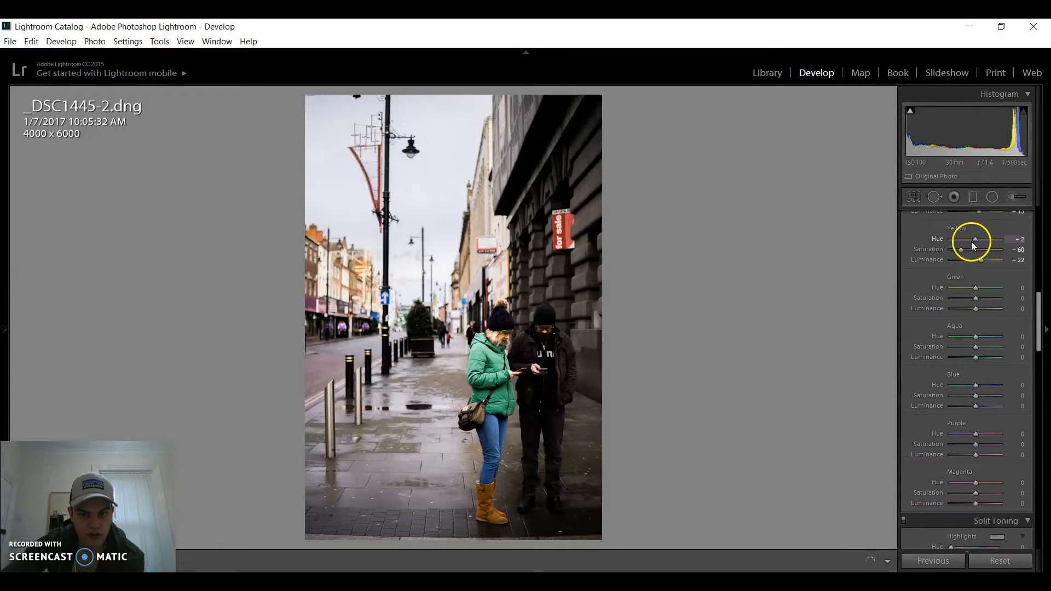
{"action": "mouse_move", "coordinate": [956, 243]}
{"action": "left_mouse_down"}
{"action": "mouse_move", "coordinate": [1008, 253]}
{"action": "mouse_move", "coordinate": [943, 249]}
{"action": "mouse_move", "coordinate": [968, 255]}
{"action": "left_mouse_up"}
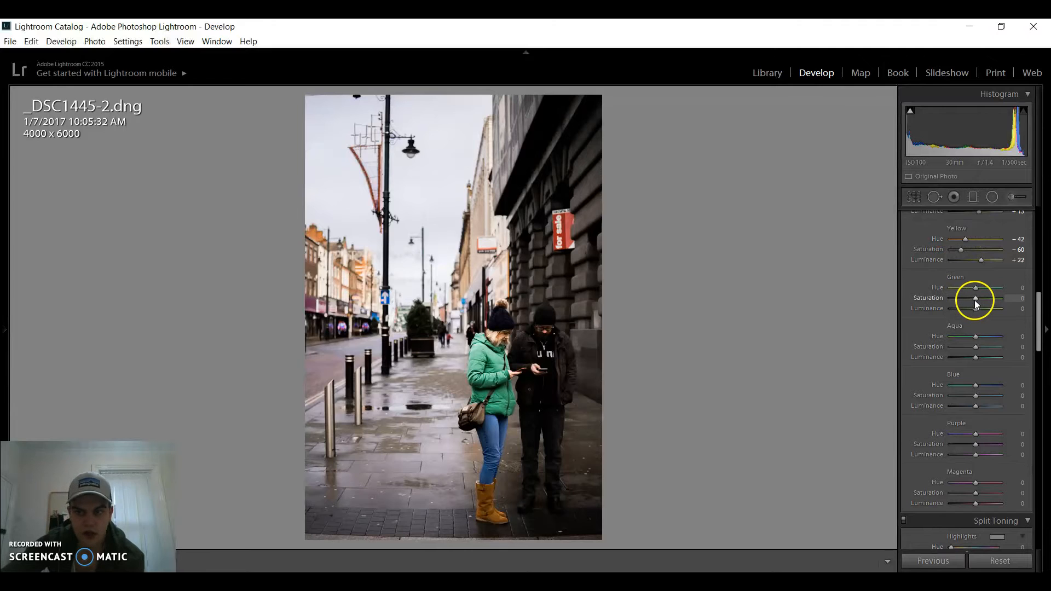
Step: Set the green saturation to +36 and luminance to +22, keeping the green hue at 0
{"action": "mouse_move", "coordinate": [960, 301]}
{"action": "left_mouse_down"}
{"action": "mouse_move", "coordinate": [951, 300]}
{"action": "mouse_move", "coordinate": [988, 301]}
{"action": "mouse_move", "coordinate": [958, 301]}
{"action": "mouse_move", "coordinate": [985, 309]}
{"action": "mouse_move", "coordinate": [974, 307]}
{"action": "left_mouse_up"}
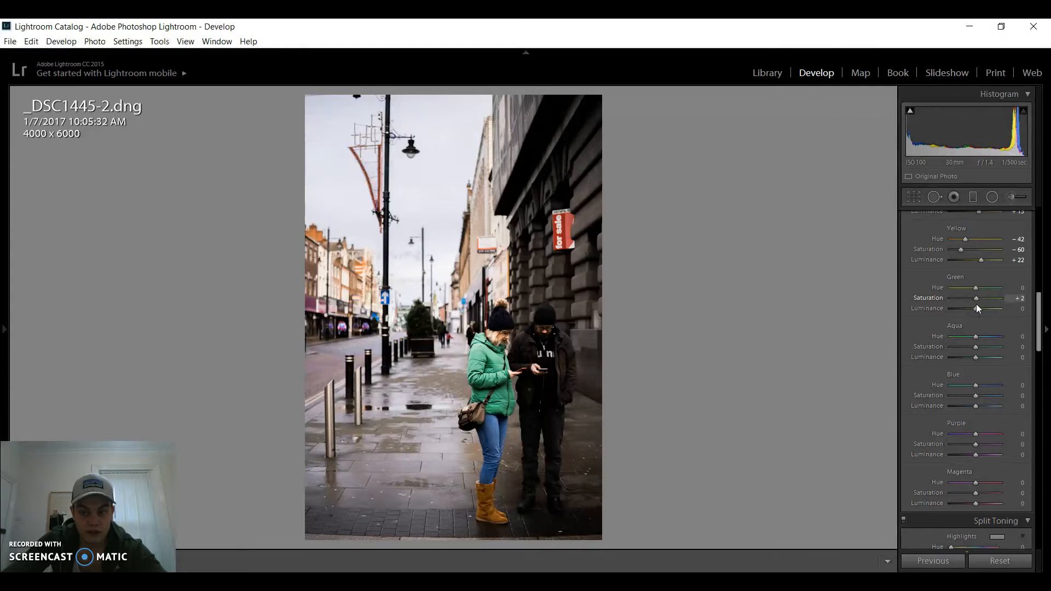
{"action": "mouse_move", "coordinate": [978, 305]}
{"action": "left_mouse_down"}
{"action": "mouse_move", "coordinate": [998, 304]}
{"action": "mouse_move", "coordinate": [947, 303]}
{"action": "mouse_move", "coordinate": [1009, 308]}
{"action": "mouse_move", "coordinate": [994, 315]}
{"action": "left_mouse_up"}
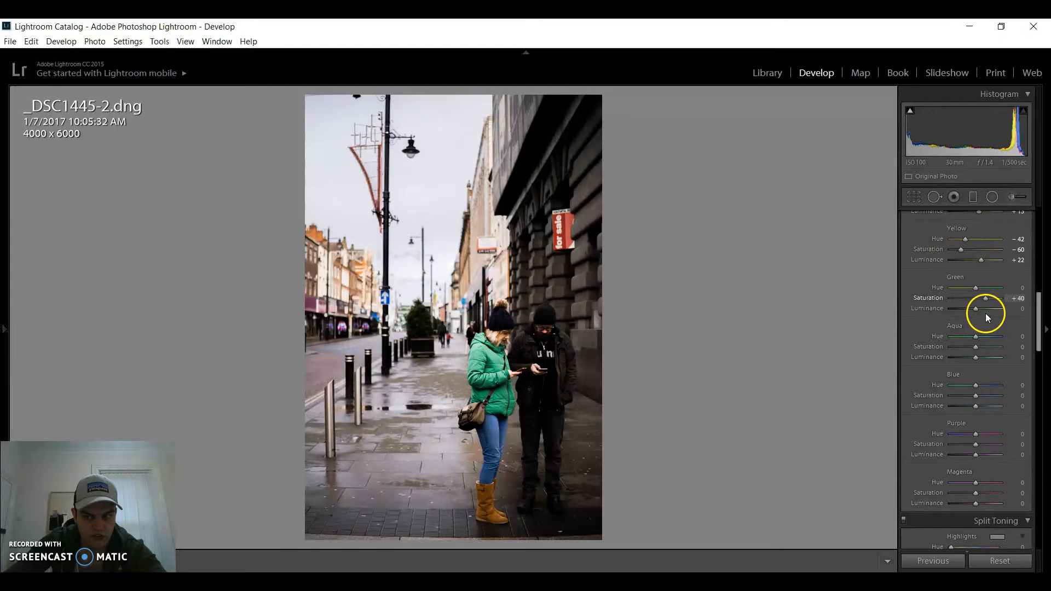
{"action": "mouse_move", "coordinate": [974, 309]}
{"action": "left_mouse_down"}
{"action": "mouse_move", "coordinate": [994, 310]}
{"action": "mouse_move", "coordinate": [973, 311]}
{"action": "mouse_move", "coordinate": [985, 313]}
{"action": "mouse_move", "coordinate": [997, 292]}
{"action": "mouse_move", "coordinate": [939, 292]}
{"action": "mouse_move", "coordinate": [999, 294]}
{"action": "mouse_move", "coordinate": [980, 300]}
{"action": "left_mouse_up"}
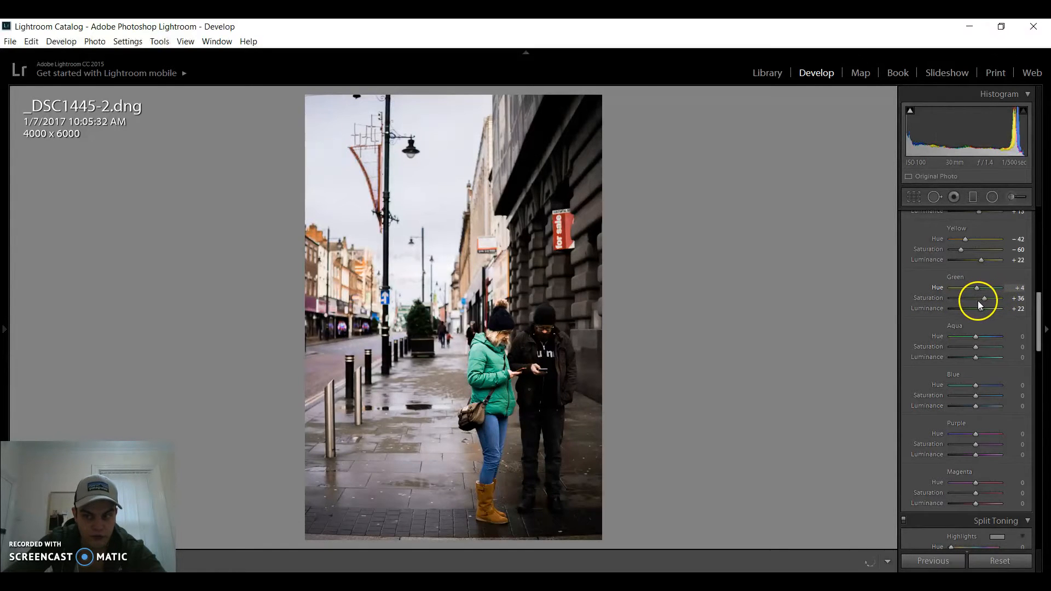
{"action": "left_click", "coordinate": [1019, 288]}
{"action": "type", "text": "0"}
{"action": "key", "text": "Return"}
{"action": "left_click", "coordinate": [1016, 289]}
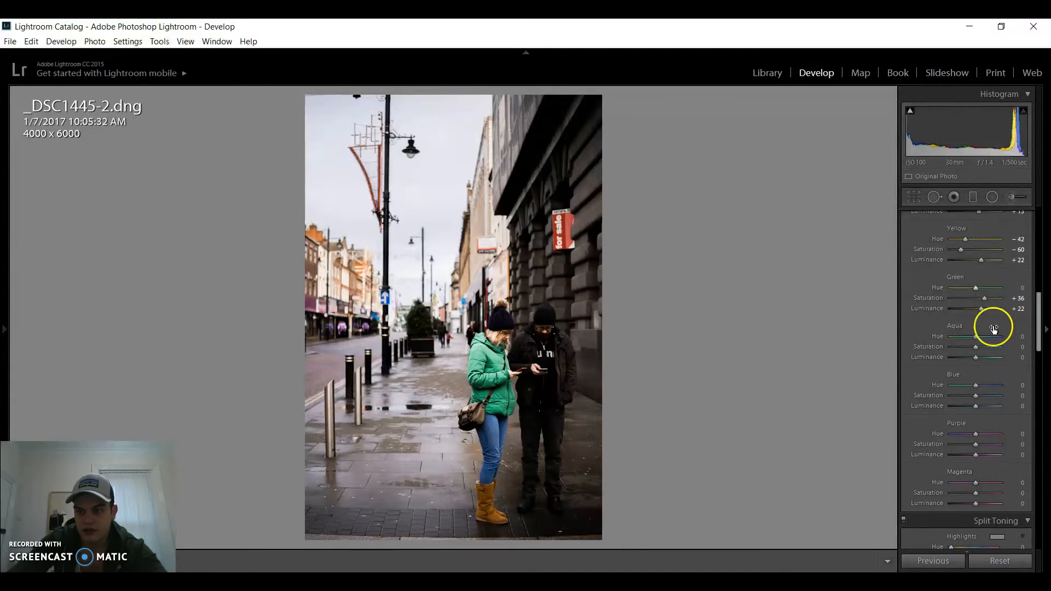
Step: Set the blue saturation to +7 and reset the blue luminance to 0
{"action": "mouse_move", "coordinate": [976, 347]}
{"action": "left_mouse_down"}
{"action": "mouse_move", "coordinate": [949, 347]}
{"action": "mouse_move", "coordinate": [997, 348]}
{"action": "mouse_move", "coordinate": [950, 345]}
{"action": "mouse_move", "coordinate": [989, 350]}
{"action": "mouse_move", "coordinate": [975, 353]}
{"action": "left_mouse_up"}
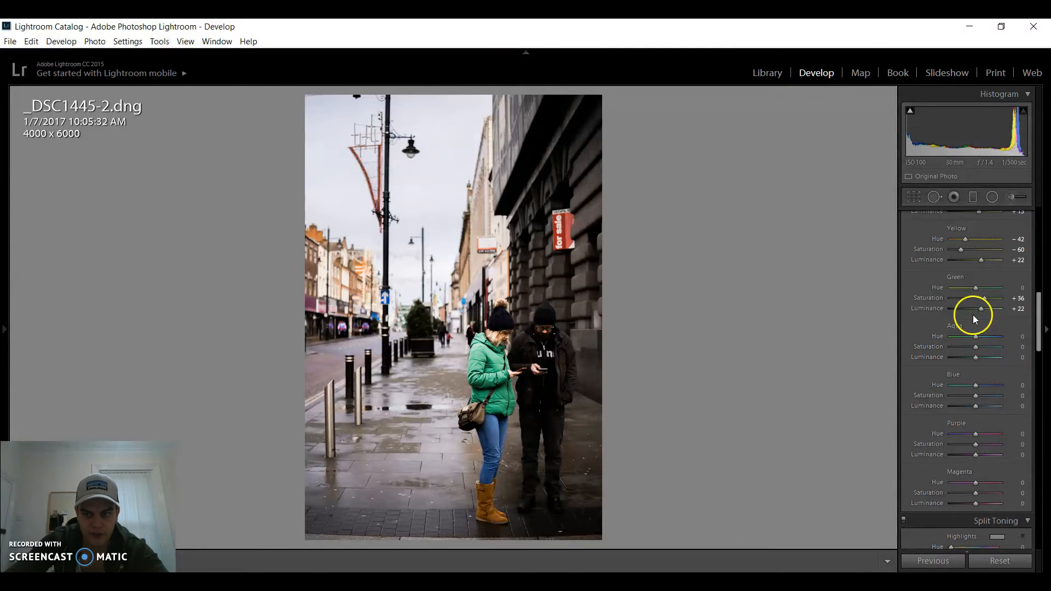
{"action": "mouse_move", "coordinate": [976, 396]}
{"action": "left_mouse_down"}
{"action": "mouse_move", "coordinate": [945, 398]}
{"action": "mouse_move", "coordinate": [1003, 402]}
{"action": "mouse_move", "coordinate": [976, 413]}
{"action": "left_mouse_up"}
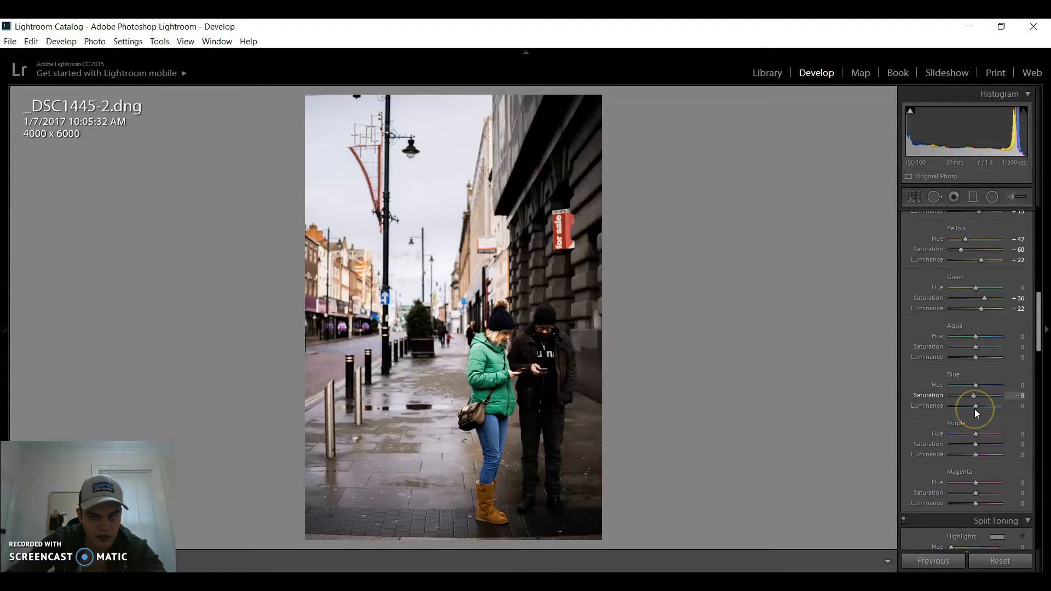
{"action": "scroll", "coordinate": [1032, 347], "scroll_direction": "down", "scroll_amount": 3}
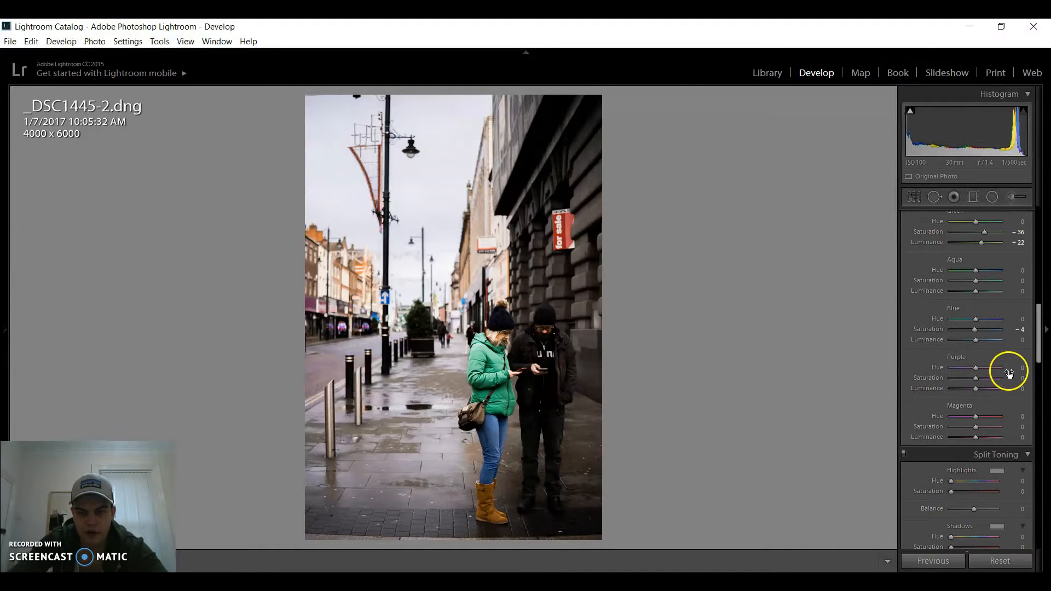
{"action": "left_click_drag", "start_coordinate": [974, 330], "coordinate": [978, 331]}
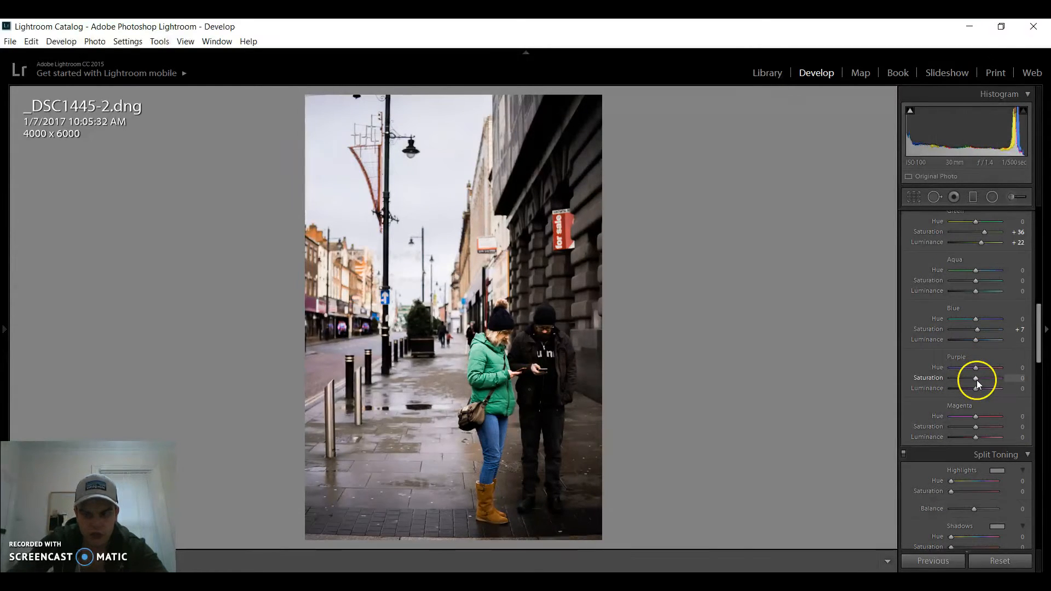
{"action": "mouse_move", "coordinate": [978, 341]}
{"action": "left_mouse_down"}
{"action": "mouse_move", "coordinate": [948, 343]}
{"action": "mouse_move", "coordinate": [994, 344]}
{"action": "mouse_move", "coordinate": [976, 347]}
{"action": "left_mouse_up"}
{"action": "double_click", "coordinate": [977, 346]}
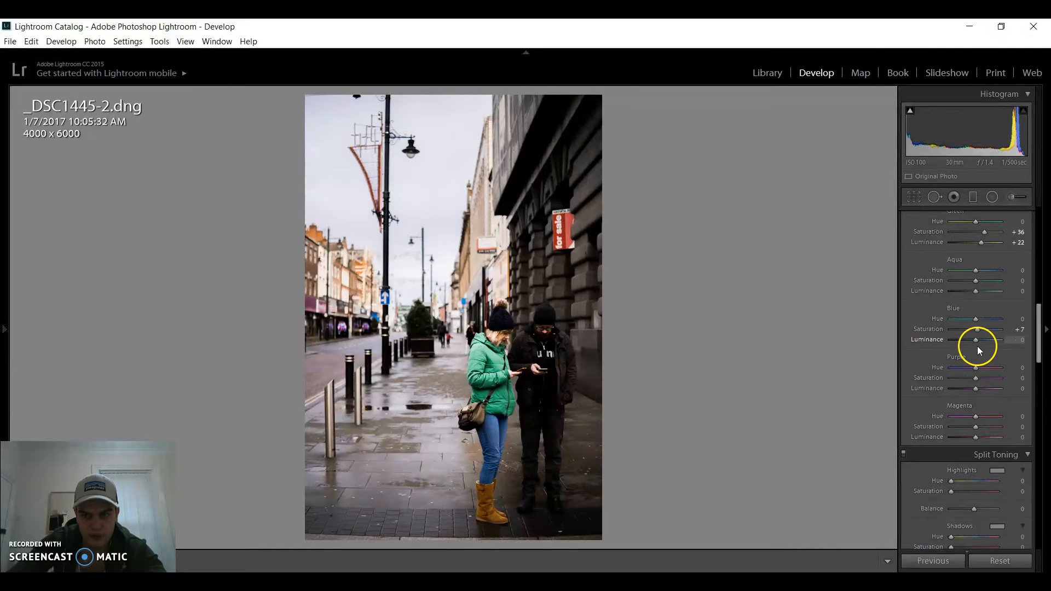
Step: Set the purple saturation to -100 and the magenta saturation to -67
{"action": "left_click_drag", "start_coordinate": [976, 379], "coordinate": [916, 377]}
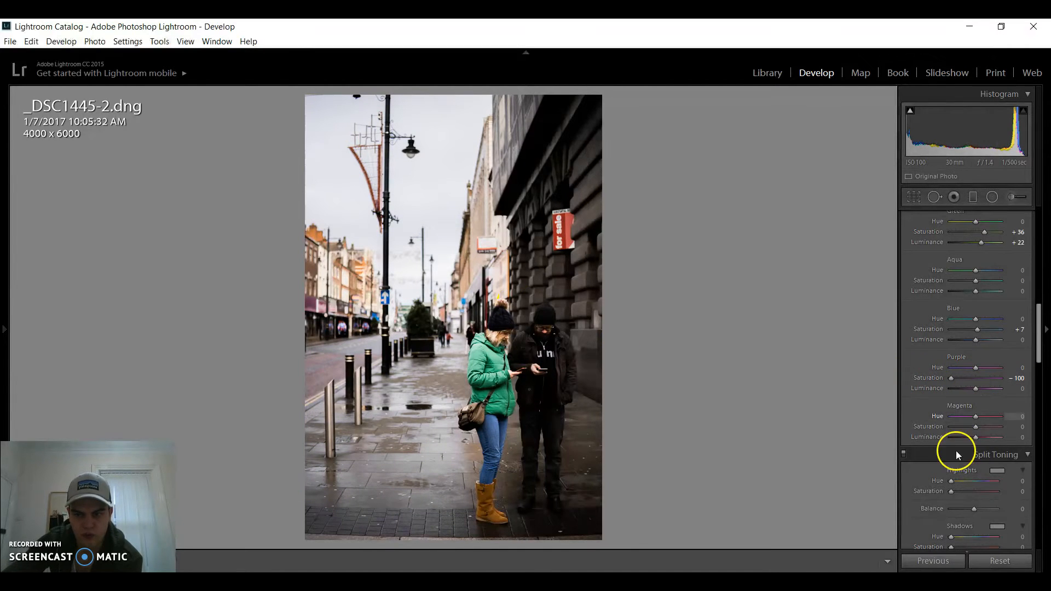
{"action": "left_click_drag", "start_coordinate": [976, 427], "coordinate": [1007, 436]}
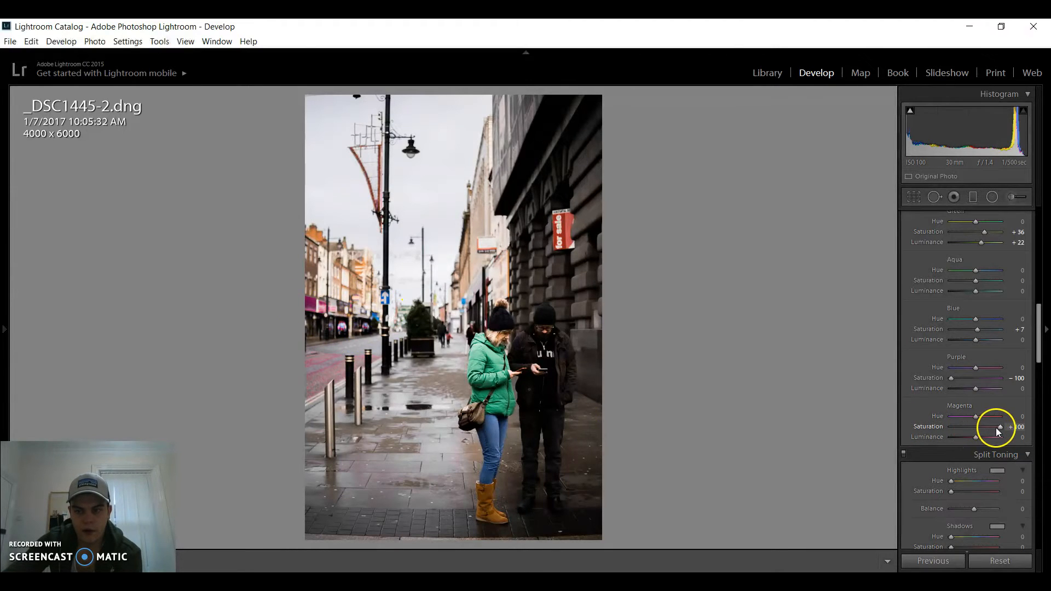
{"action": "left_click", "coordinate": [962, 432]}
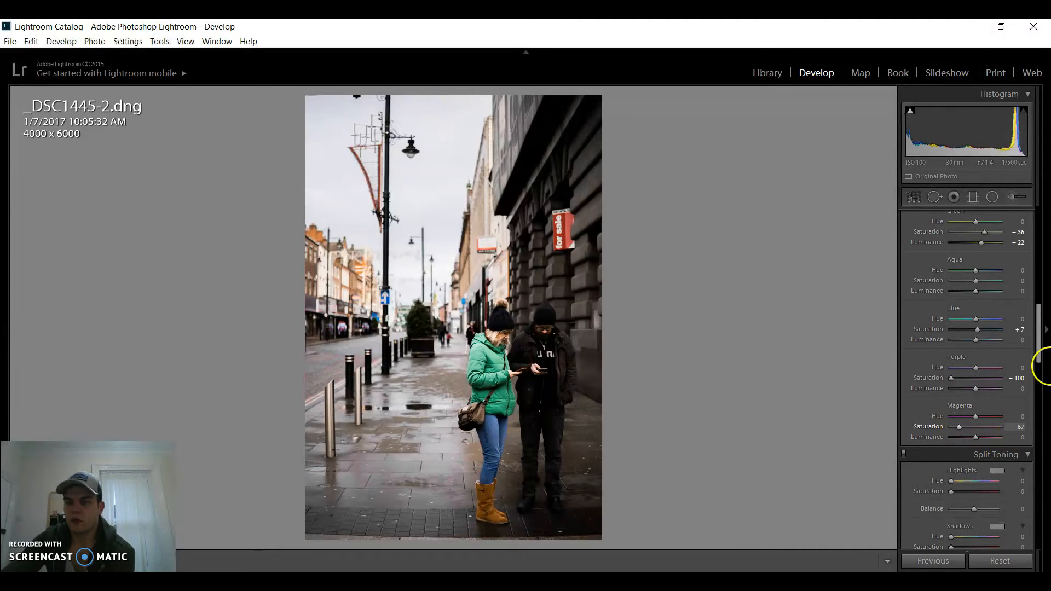
Step: Set the split-toning highlights to hue 204 and saturation 2, and shift the balance to +7
{"action": "scroll", "coordinate": [1039, 347], "scroll_direction": "down", "scroll_amount": 1}
{"action": "left_click_drag", "start_coordinate": [1039, 347], "coordinate": [1034, 370]}
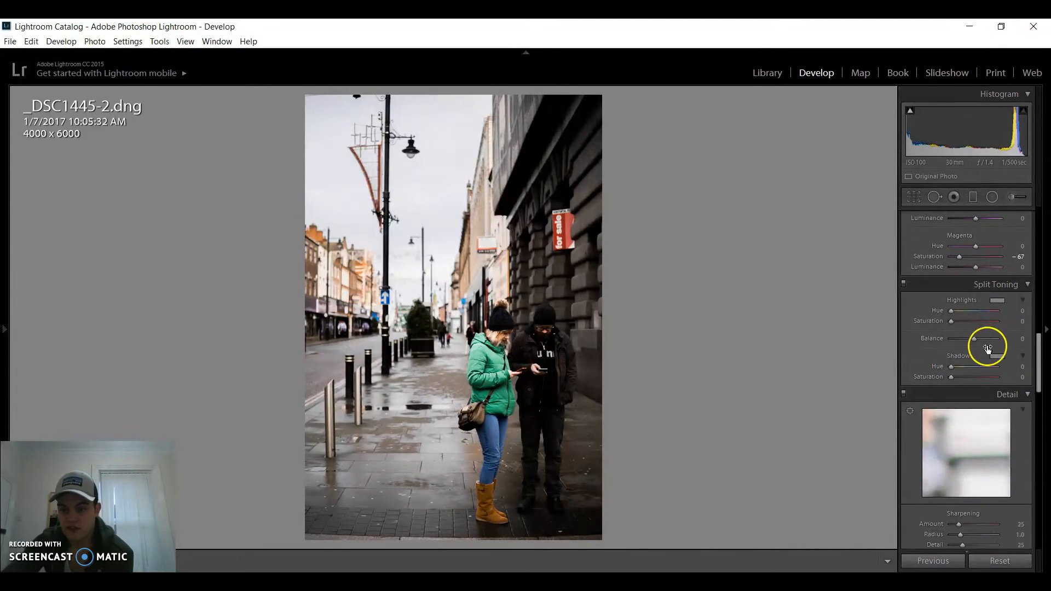
{"action": "left_click", "coordinate": [997, 301]}
{"action": "mouse_move", "coordinate": [797, 331]}
{"action": "left_mouse_down"}
{"action": "mouse_move", "coordinate": [828, 352]}
{"action": "mouse_move", "coordinate": [793, 337]}
{"action": "mouse_move", "coordinate": [849, 335]}
{"action": "mouse_move", "coordinate": [777, 338]}
{"action": "mouse_move", "coordinate": [798, 338]}
{"action": "mouse_move", "coordinate": [775, 351]}
{"action": "mouse_move", "coordinate": [886, 349]}
{"action": "left_mouse_up"}
{"action": "left_click", "coordinate": [910, 255]}
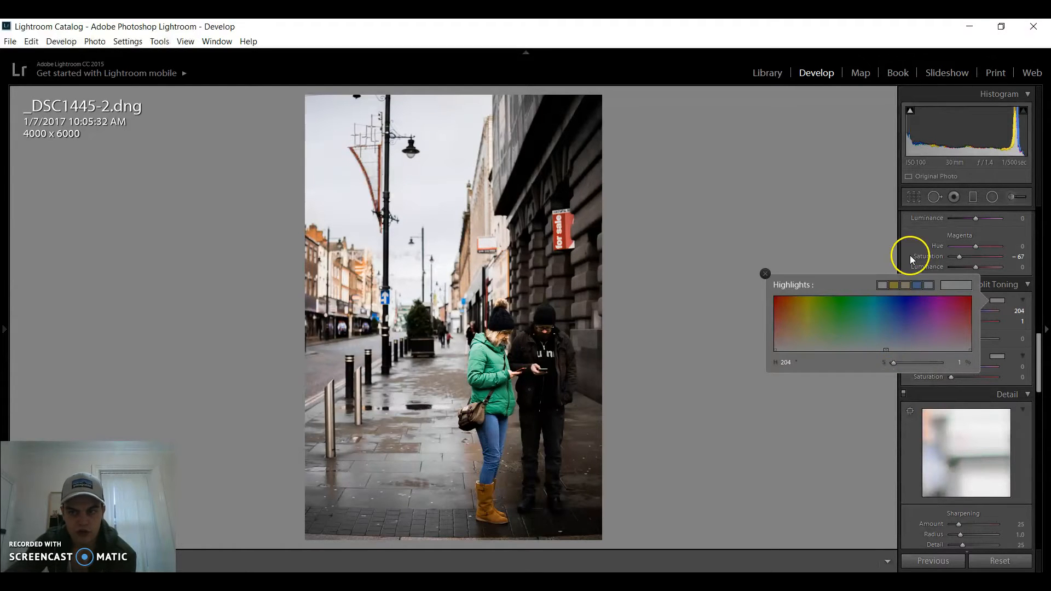
{"action": "mouse_move", "coordinate": [954, 320]}
{"action": "left_mouse_down"}
{"action": "mouse_move", "coordinate": [990, 323]}
{"action": "mouse_move", "coordinate": [943, 328]}
{"action": "left_mouse_up"}
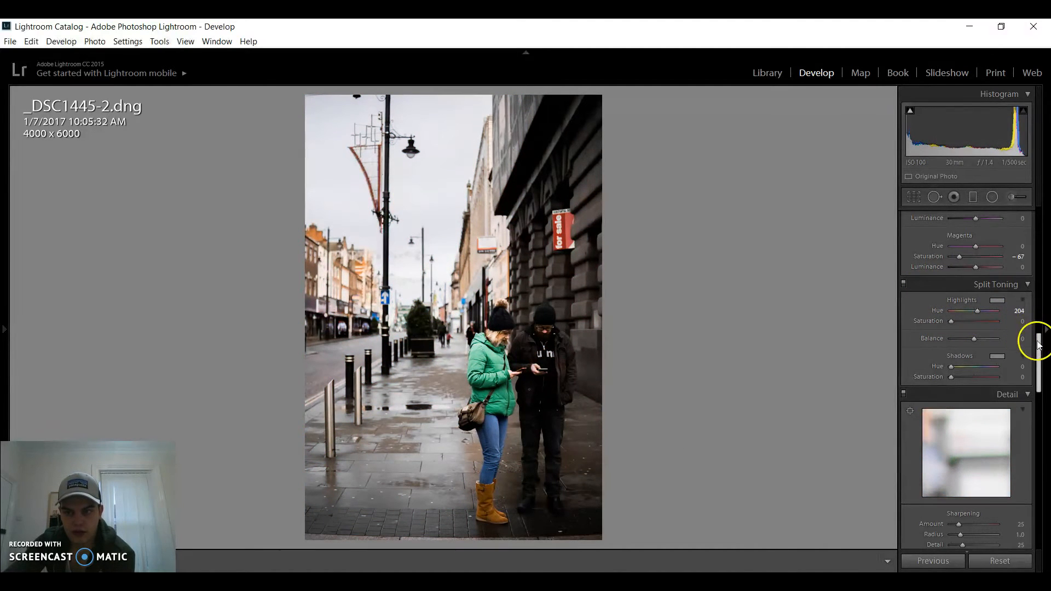
{"action": "scroll", "coordinate": [1018, 336], "scroll_direction": "down", "scroll_amount": 1}
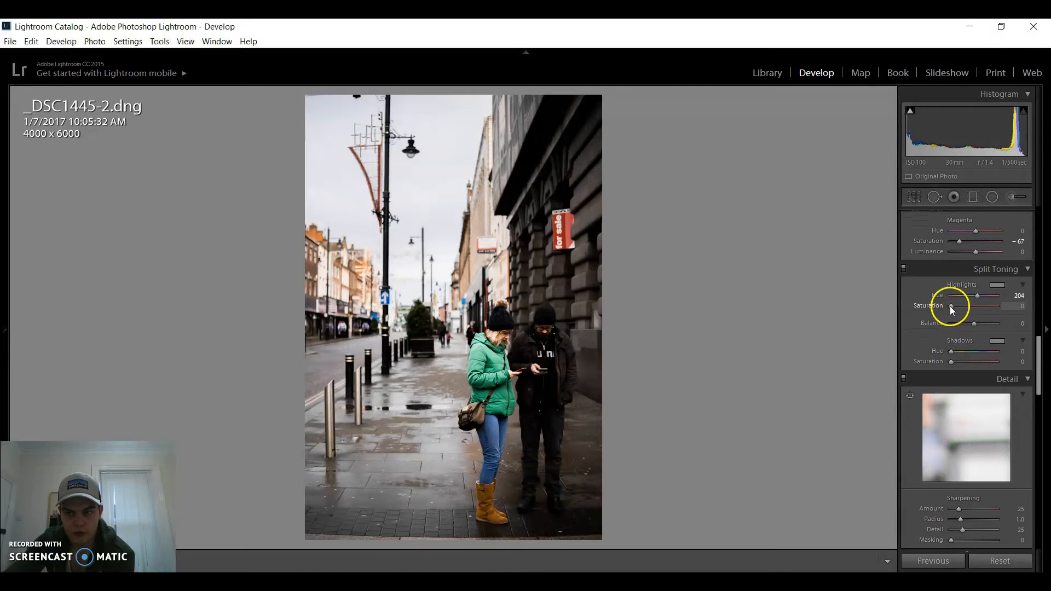
{"action": "left_click_drag", "start_coordinate": [977, 322], "coordinate": [987, 324]}
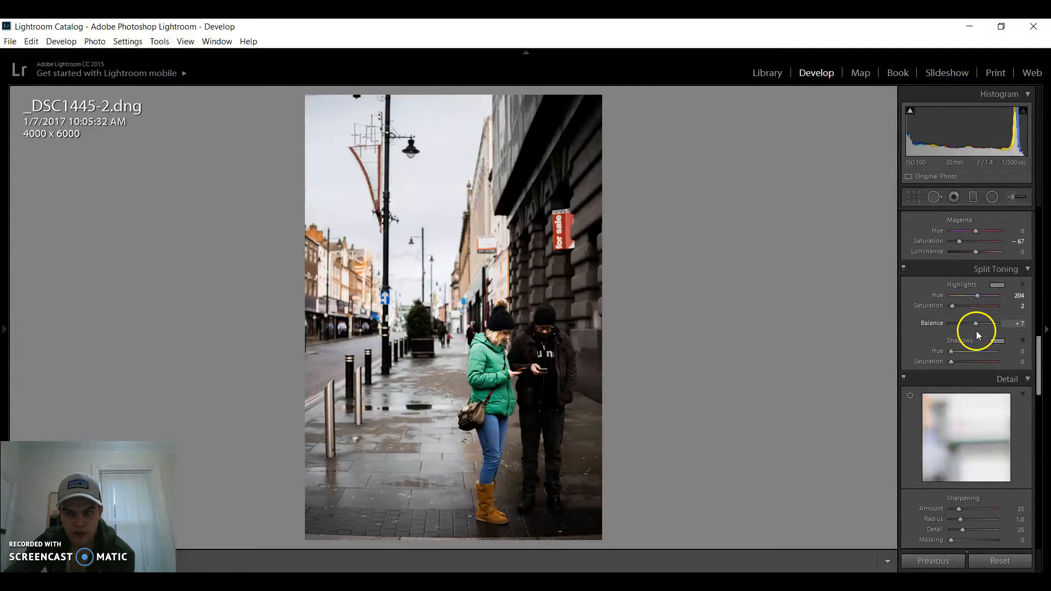
Step: Set the sharpening amount to 46, checking the effect close up on the two people
{"action": "left_click_drag", "start_coordinate": [1034, 359], "coordinate": [1032, 382]}
{"action": "left_click_drag", "start_coordinate": [960, 337], "coordinate": [996, 340]}
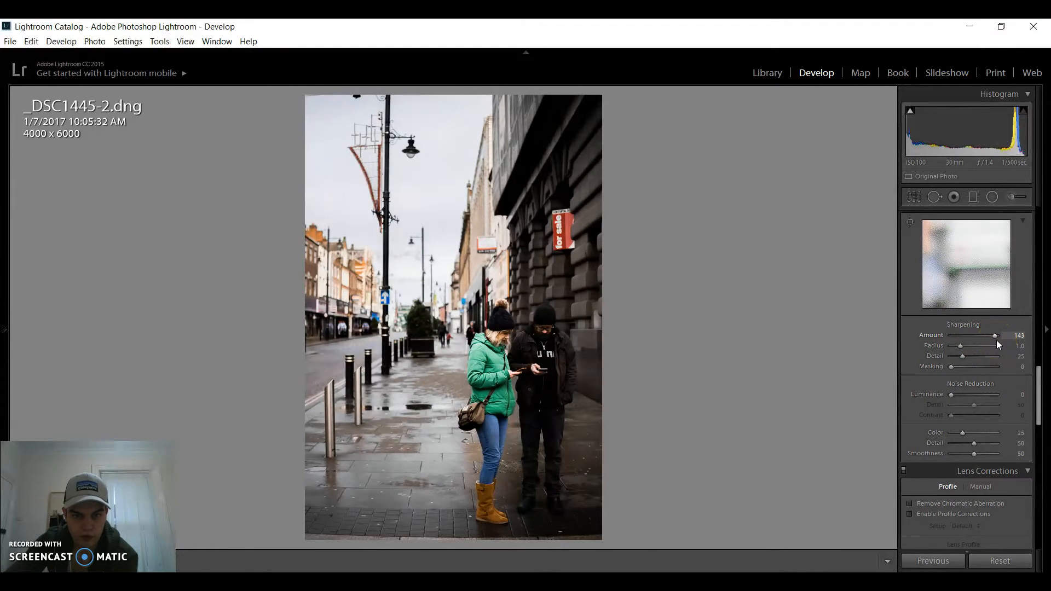
{"action": "left_click", "coordinate": [506, 353]}
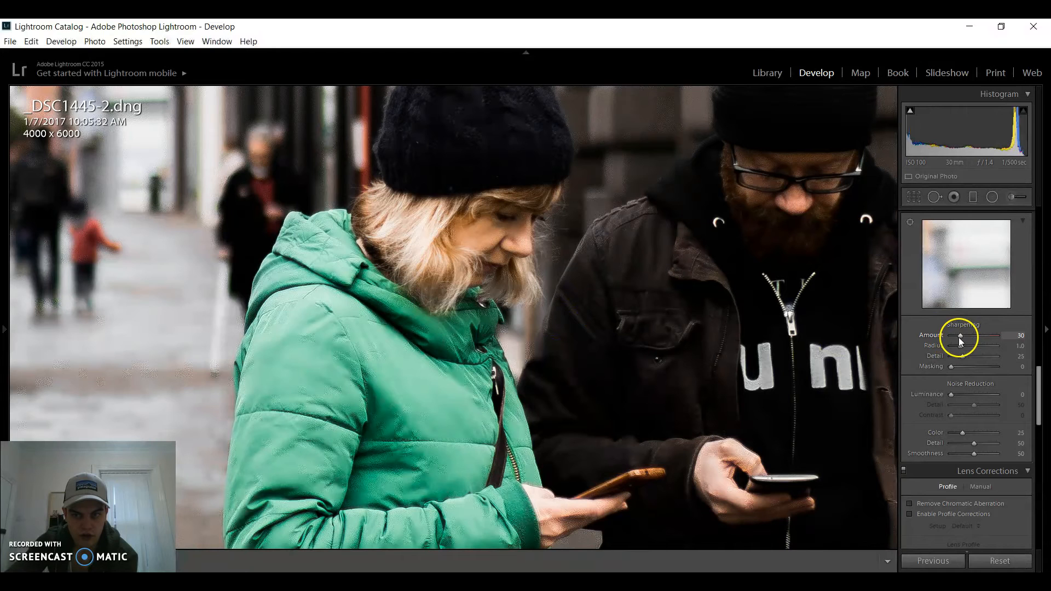
{"action": "left_click_drag", "start_coordinate": [966, 339], "coordinate": [964, 338]}
{"action": "left_click", "coordinate": [517, 340]}
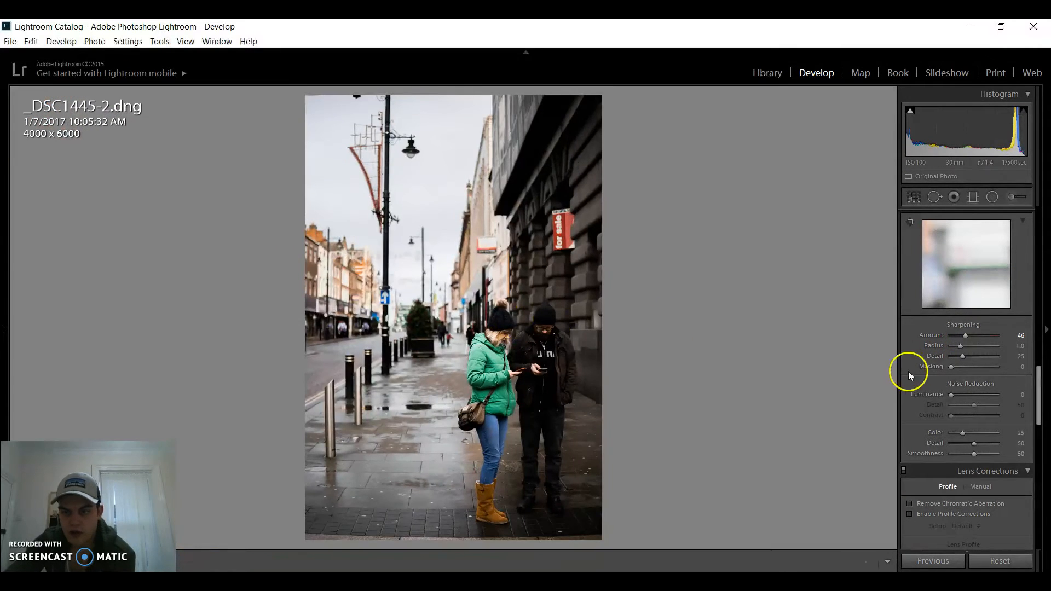
Step: Try the Sigma lens profile correction with chromatic aberration removal, and switch both off again
{"action": "scroll", "coordinate": [1035, 387], "scroll_direction": "down", "scroll_amount": 1}
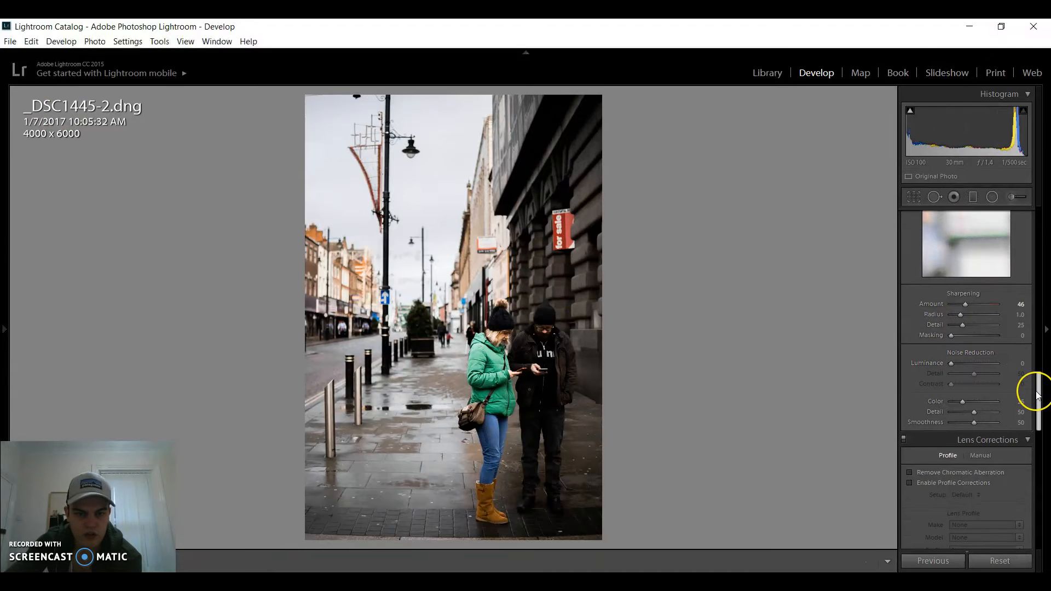
{"action": "left_click_drag", "start_coordinate": [1038, 395], "coordinate": [1035, 412]}
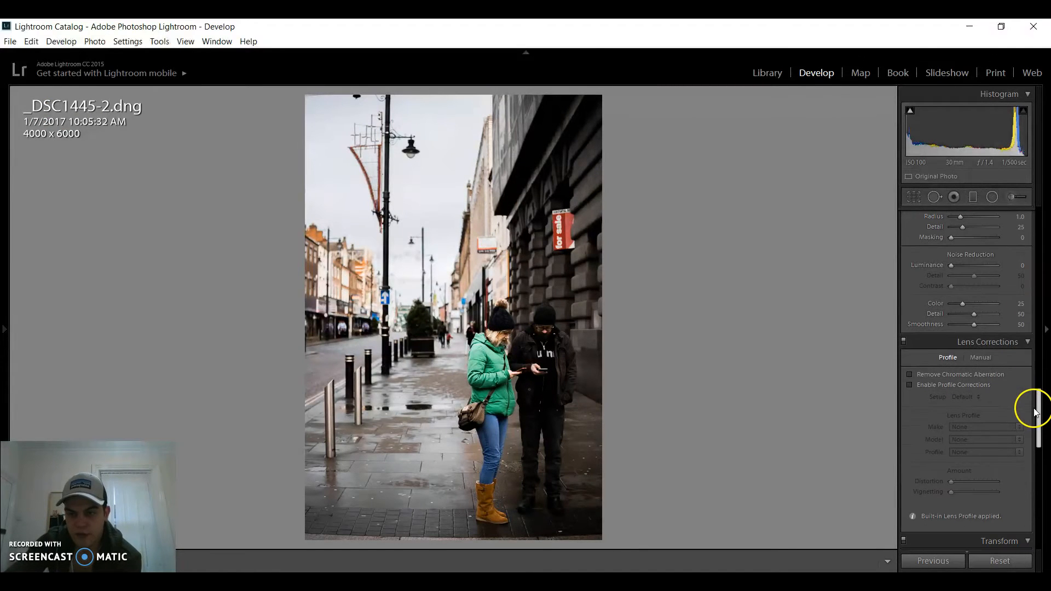
{"action": "left_click", "coordinate": [910, 385]}
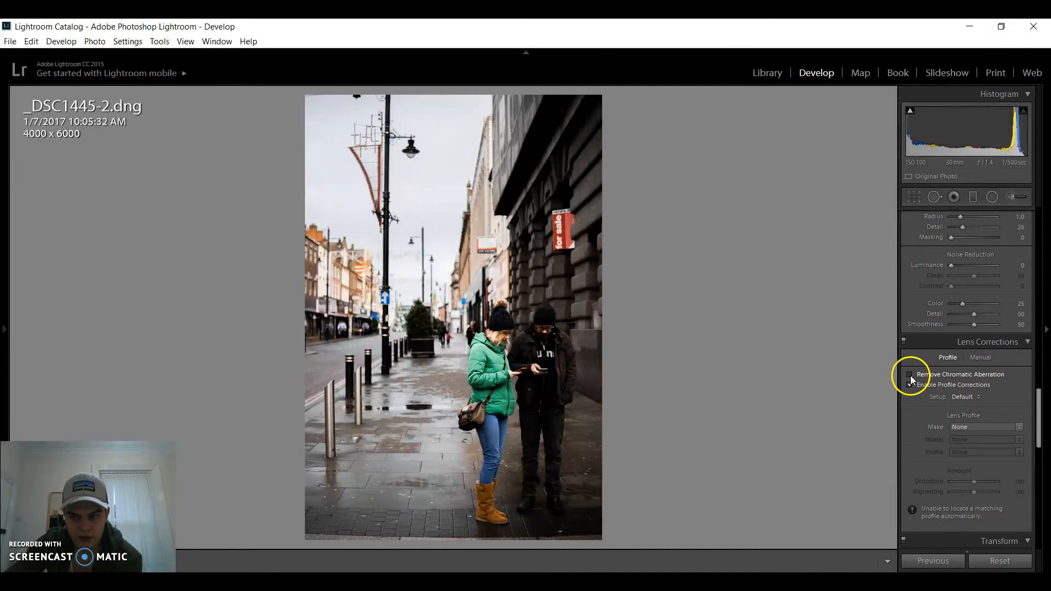
{"action": "left_click", "coordinate": [967, 427]}
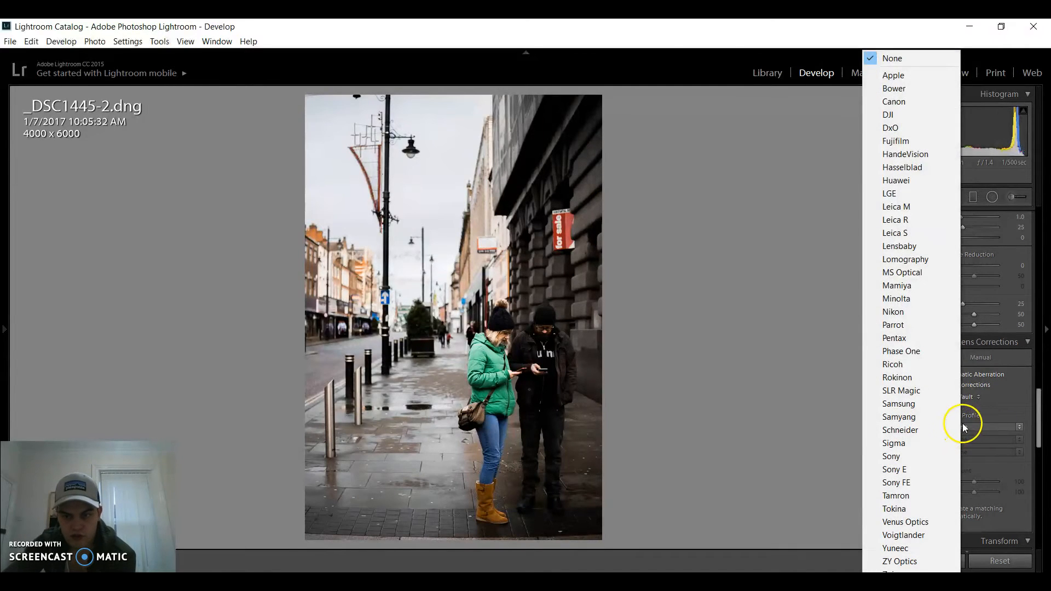
{"action": "left_click", "coordinate": [921, 445]}
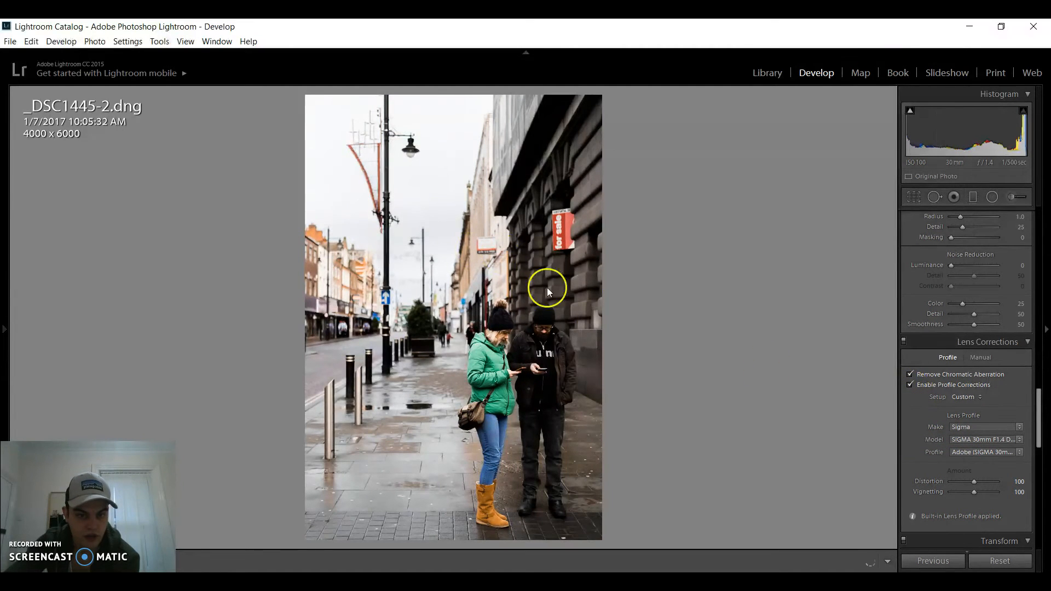
{"action": "left_click", "coordinate": [910, 375]}
{"action": "left_click", "coordinate": [911, 375]}
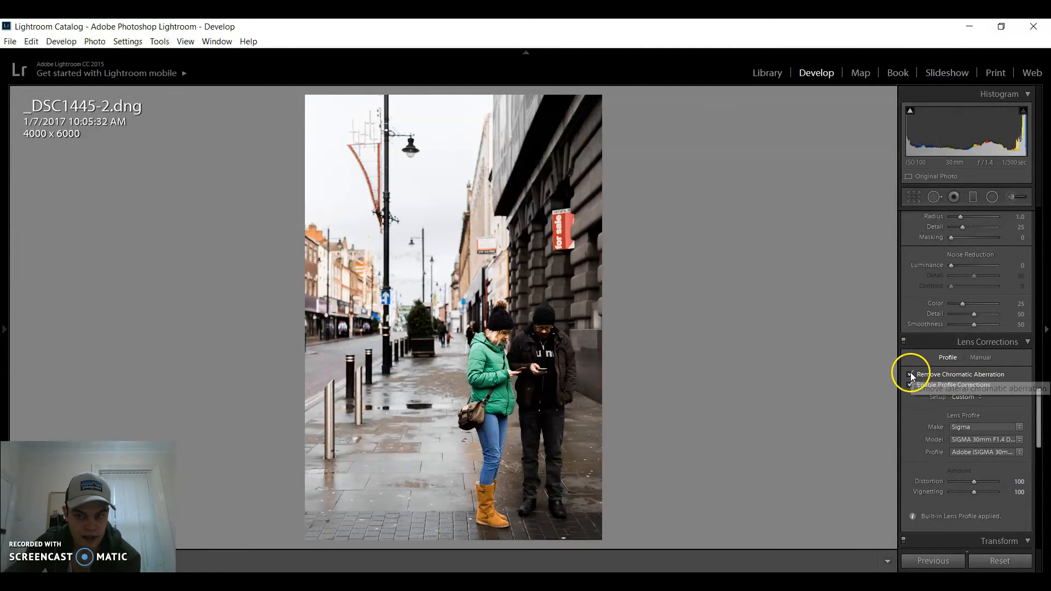
{"action": "left_click", "coordinate": [910, 386]}
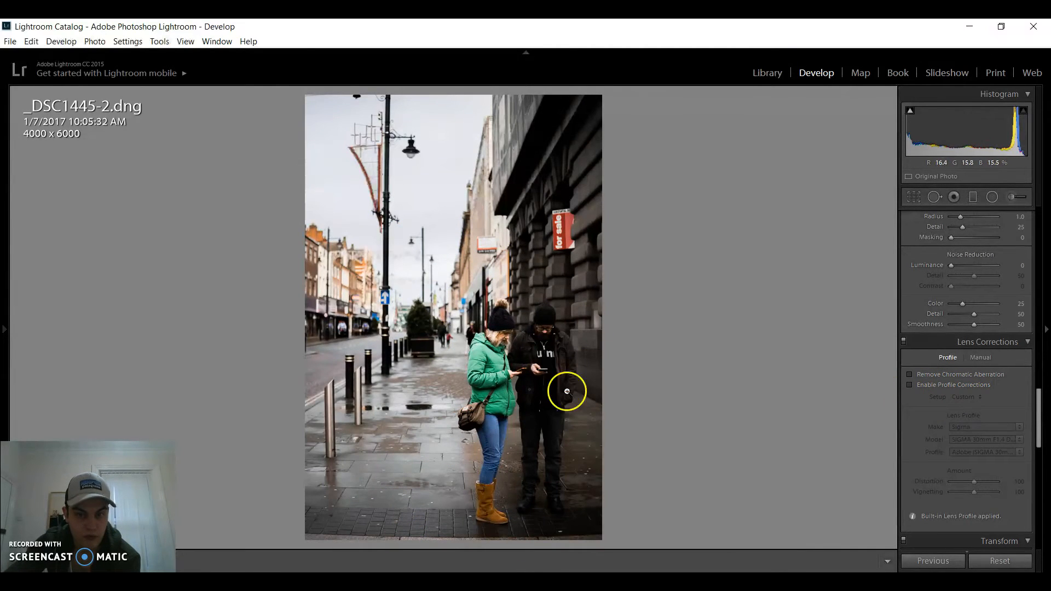
Step: Apply the Level Upright correction to the photo, comparing it with Upright off
{"action": "left_click_drag", "start_coordinate": [1038, 424], "coordinate": [1027, 458]}
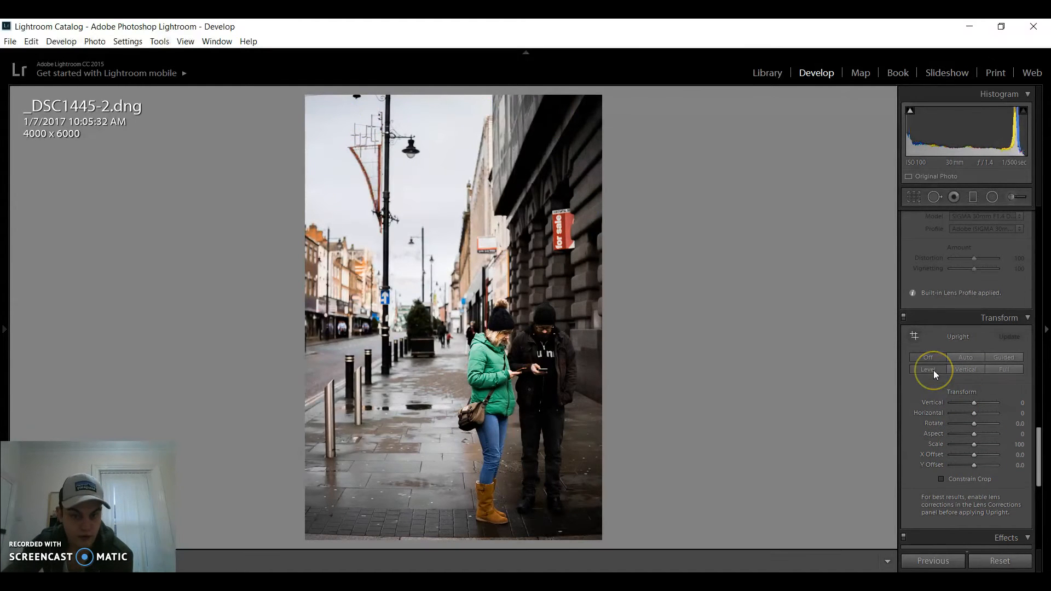
{"action": "left_click", "coordinate": [934, 370]}
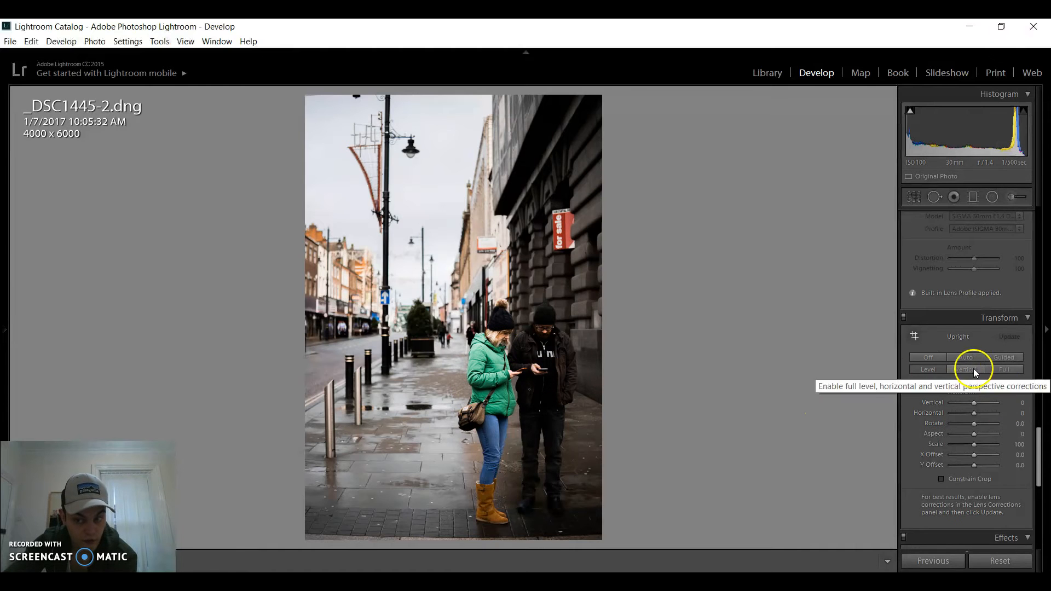
{"action": "left_click", "coordinate": [932, 358]}
{"action": "left_click", "coordinate": [934, 371]}
Step: Add three evenly spaced points to the RGB tone curve and raise its black endpoint to about 11.8%
{"action": "left_click_drag", "start_coordinate": [1044, 446], "coordinate": [1033, 257]}
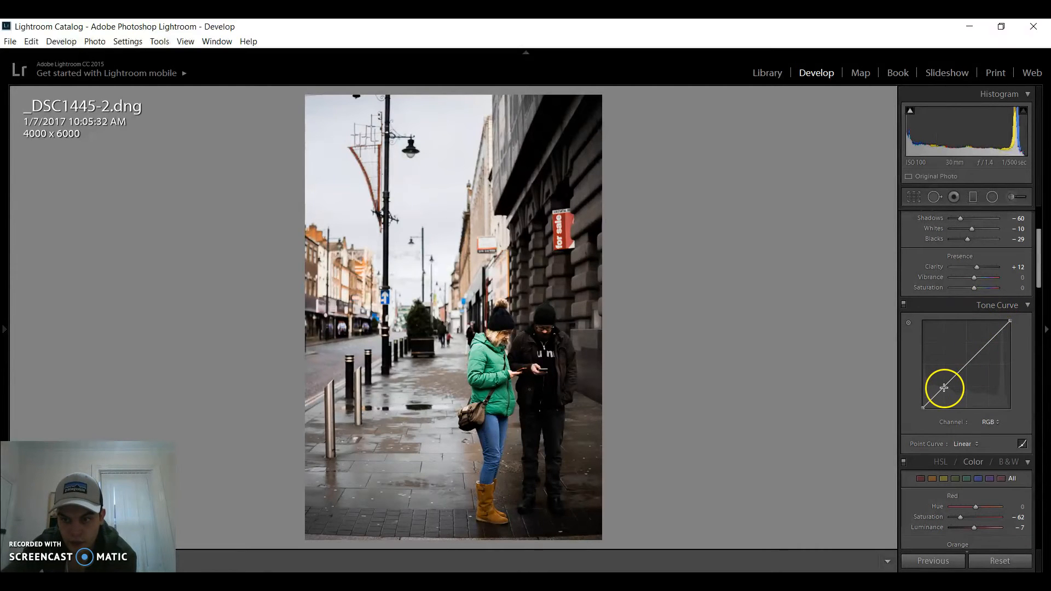
{"action": "left_click", "coordinate": [966, 364]}
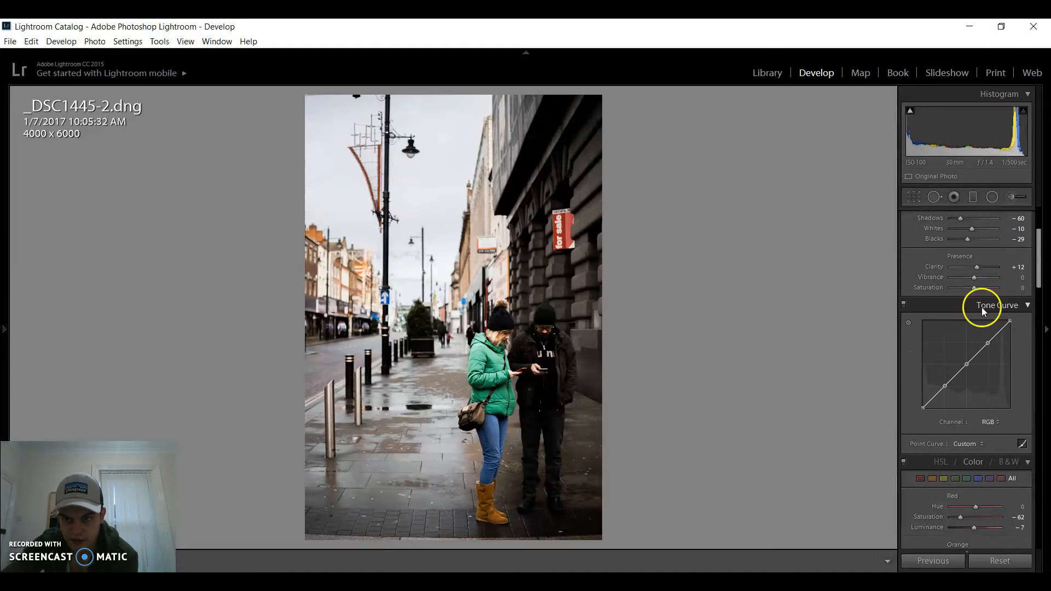
{"action": "left_click_drag", "start_coordinate": [923, 406], "coordinate": [926, 393]}
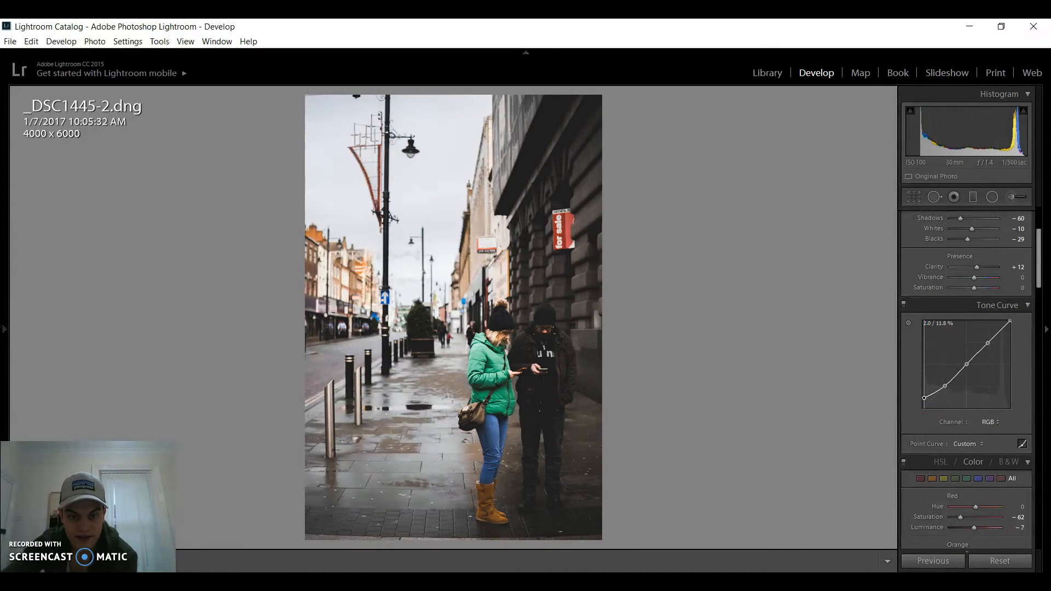
Step: Pull the tone curve's shadow point down to about 20%, keep the midpoint near 49.8%, and lower the white endpoint slightly
{"action": "left_click_drag", "start_coordinate": [945, 386], "coordinate": [944, 394]}
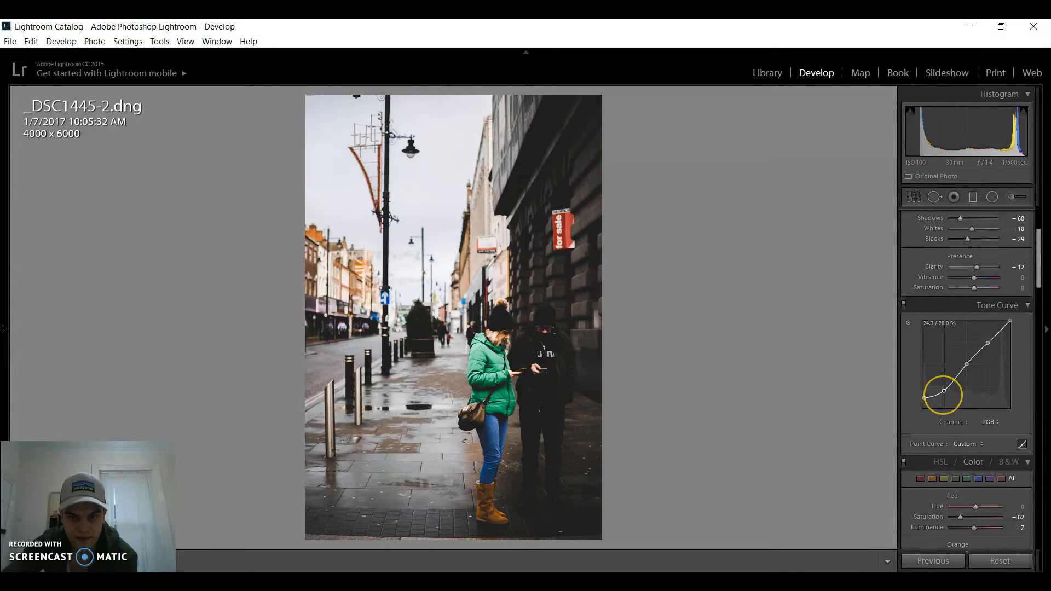
{"action": "mouse_move", "coordinate": [967, 365]}
{"action": "left_mouse_down"}
{"action": "mouse_move", "coordinate": [967, 355]}
{"action": "mouse_move", "coordinate": [967, 366]}
{"action": "left_mouse_up"}
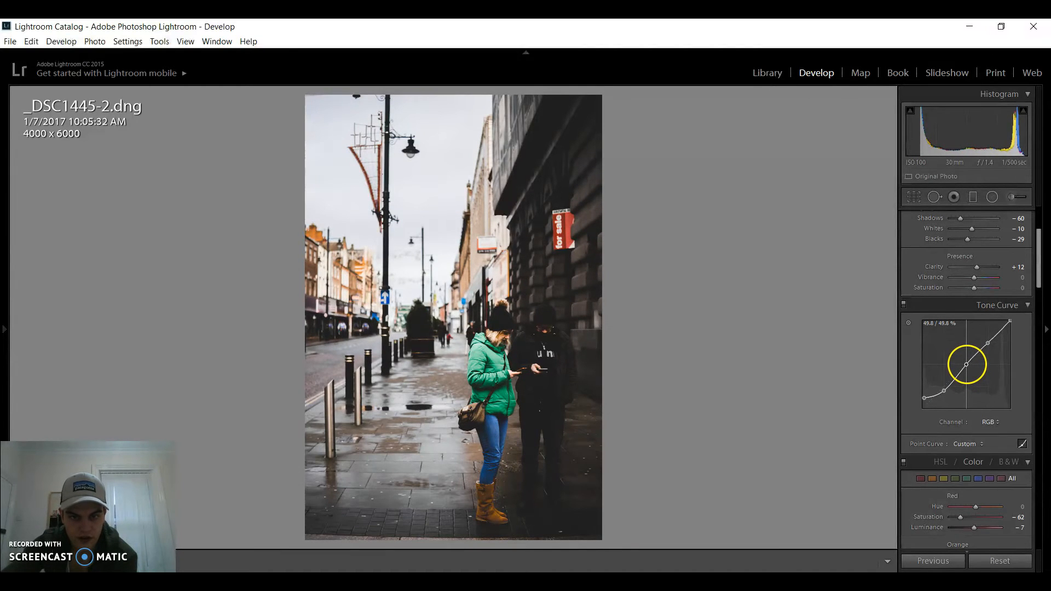
{"action": "left_click_drag", "start_coordinate": [987, 345], "coordinate": [988, 343]}
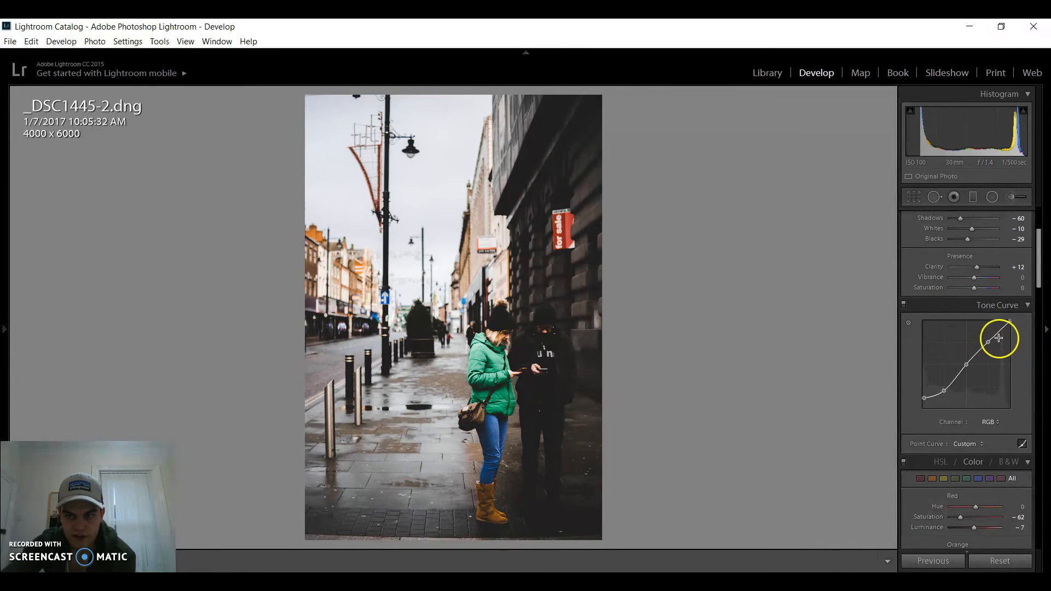
{"action": "left_click_drag", "start_coordinate": [1010, 321], "coordinate": [1010, 327]}
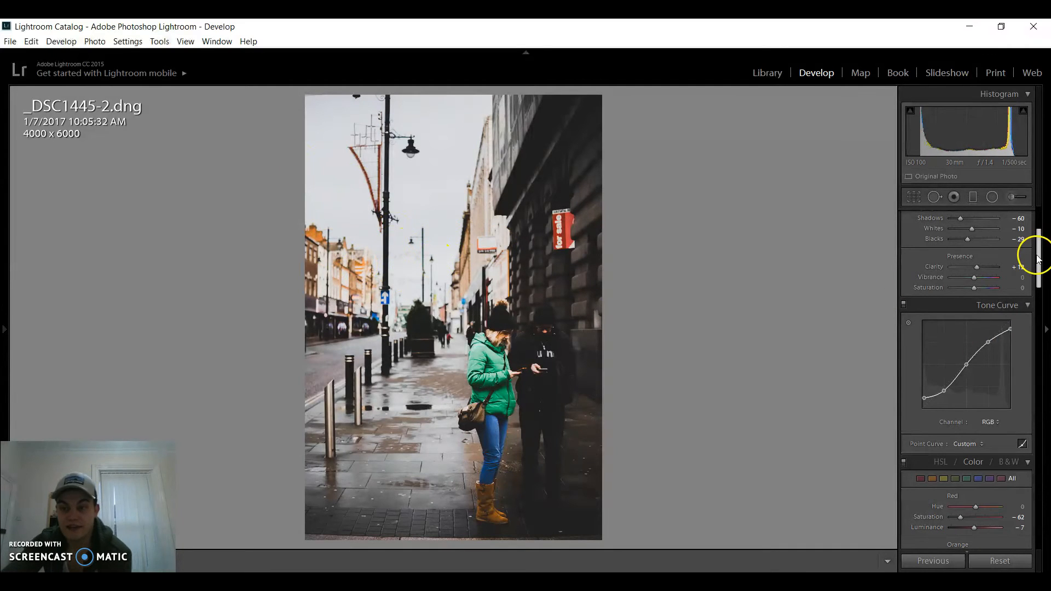
Step: Paint a new Adjustment Brush mask over the woman from hat to boots, shrinking the brush to size 5
{"action": "scroll", "coordinate": [1033, 246], "scroll_direction": "up", "scroll_amount": 3}
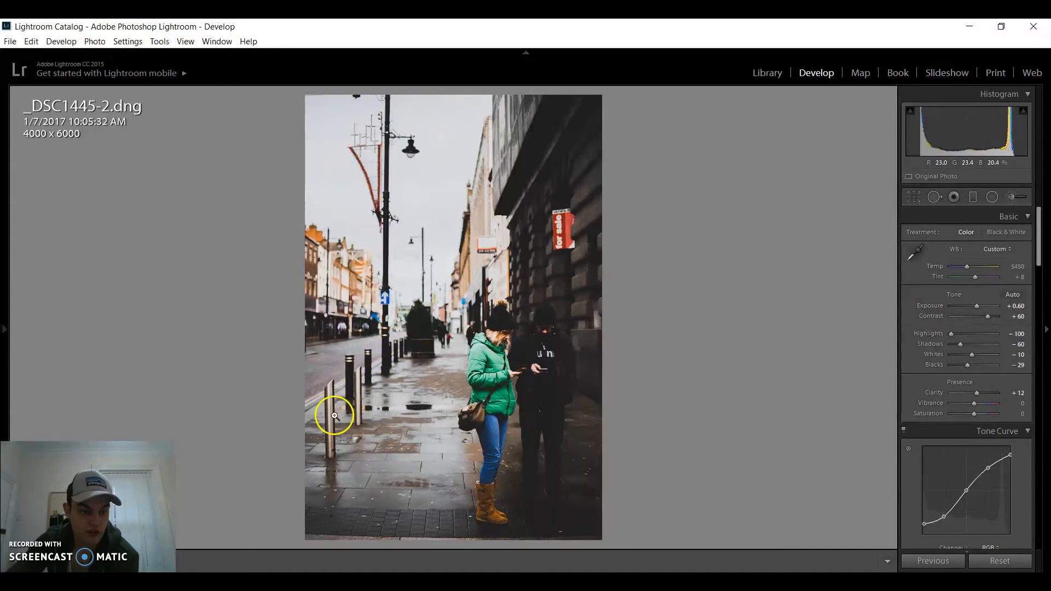
{"action": "left_click", "coordinate": [1016, 197]}
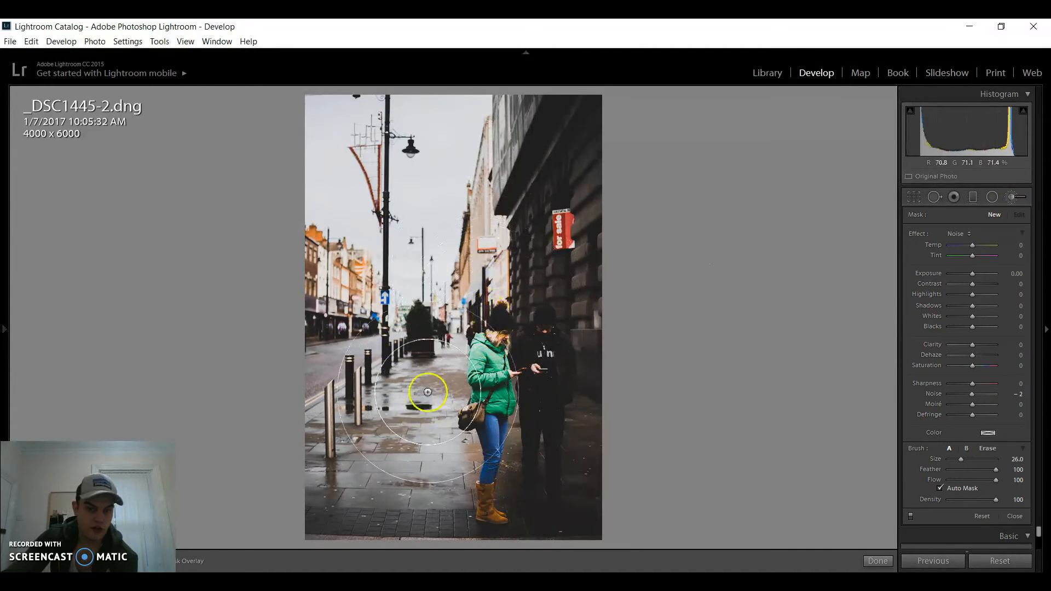
{"action": "scroll", "coordinate": [444, 351], "scroll_direction": "down", "scroll_amount": 5}
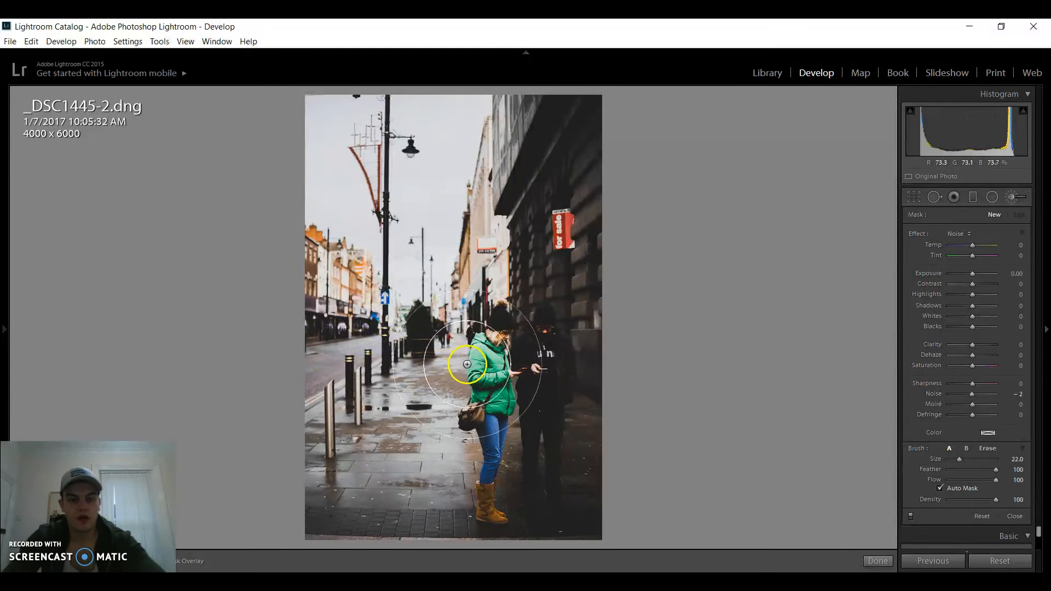
{"action": "scroll", "coordinate": [487, 353], "scroll_direction": "down", "scroll_amount": 3}
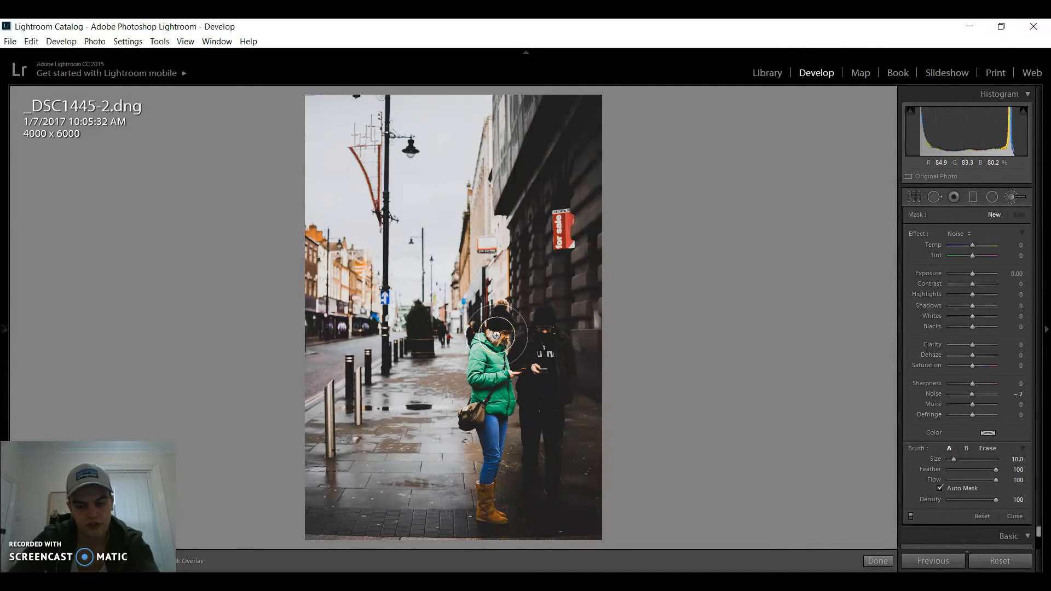
{"action": "scroll", "coordinate": [495, 334], "scroll_direction": "down", "scroll_amount": 1}
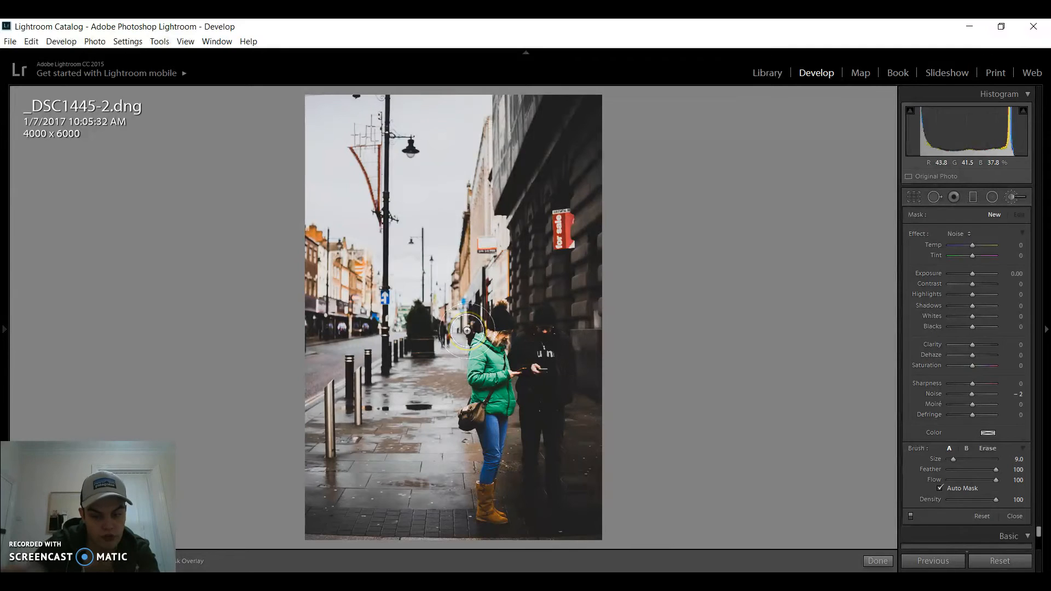
{"action": "mouse_move", "coordinate": [467, 331]}
{"action": "left_mouse_down"}
{"action": "mouse_move", "coordinate": [486, 301]}
{"action": "mouse_move", "coordinate": [497, 324]}
{"action": "mouse_move", "coordinate": [501, 309]}
{"action": "mouse_move", "coordinate": [497, 349]}
{"action": "mouse_move", "coordinate": [497, 334]}
{"action": "mouse_move", "coordinate": [477, 349]}
{"action": "mouse_move", "coordinate": [490, 351]}
{"action": "mouse_move", "coordinate": [481, 342]}
{"action": "mouse_move", "coordinate": [478, 374]}
{"action": "mouse_move", "coordinate": [497, 378]}
{"action": "mouse_move", "coordinate": [497, 365]}
{"action": "mouse_move", "coordinate": [504, 387]}
{"action": "mouse_move", "coordinate": [485, 493]}
{"action": "mouse_move", "coordinate": [497, 517]}
{"action": "mouse_move", "coordinate": [485, 511]}
{"action": "mouse_move", "coordinate": [490, 441]}
{"action": "mouse_move", "coordinate": [476, 399]}
{"action": "mouse_move", "coordinate": [469, 414]}
{"action": "mouse_move", "coordinate": [481, 410]}
{"action": "mouse_move", "coordinate": [494, 327]}
{"action": "left_mouse_up"}
{"action": "scroll", "coordinate": [498, 317], "scroll_direction": "down", "scroll_amount": 1}
{"action": "scroll", "coordinate": [496, 455], "scroll_direction": "down", "scroll_amount": 1}
{"action": "scroll", "coordinate": [493, 457], "scroll_direction": "down", "scroll_amount": 2}
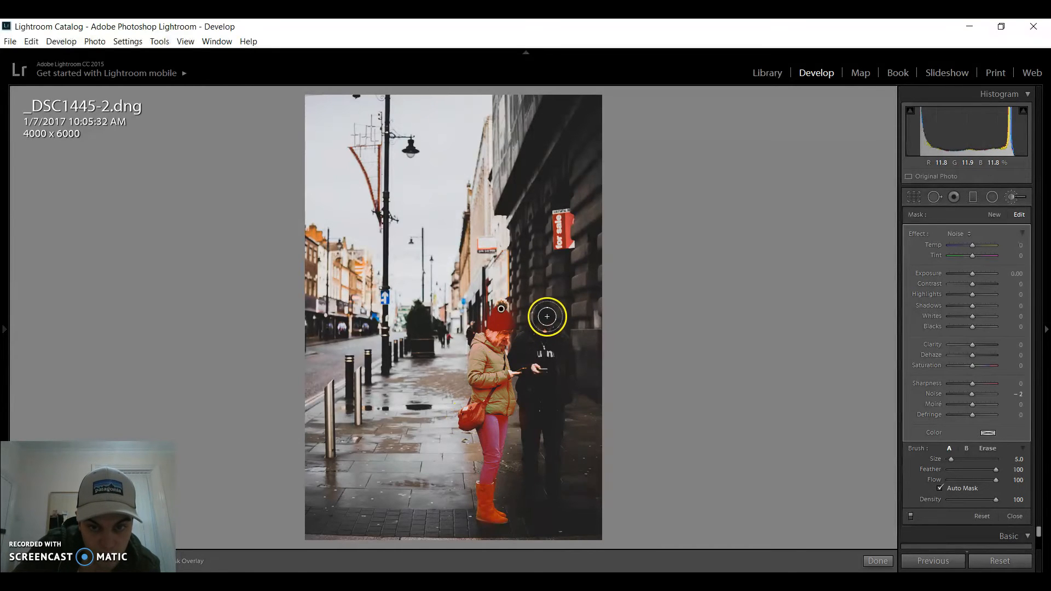
Step: Extend the brush mask over the man from hat to shoes with brush size 4, checking coverage with the mask overlay
{"action": "mouse_move", "coordinate": [545, 318]}
{"action": "left_mouse_down"}
{"action": "mouse_move", "coordinate": [511, 361]}
{"action": "mouse_move", "coordinate": [528, 360]}
{"action": "mouse_move", "coordinate": [538, 388]}
{"action": "mouse_move", "coordinate": [534, 370]}
{"action": "mouse_move", "coordinate": [508, 372]}
{"action": "mouse_move", "coordinate": [544, 348]}
{"action": "mouse_move", "coordinate": [548, 368]}
{"action": "mouse_move", "coordinate": [552, 341]}
{"action": "mouse_move", "coordinate": [564, 355]}
{"action": "mouse_move", "coordinate": [559, 505]}
{"action": "left_mouse_up"}
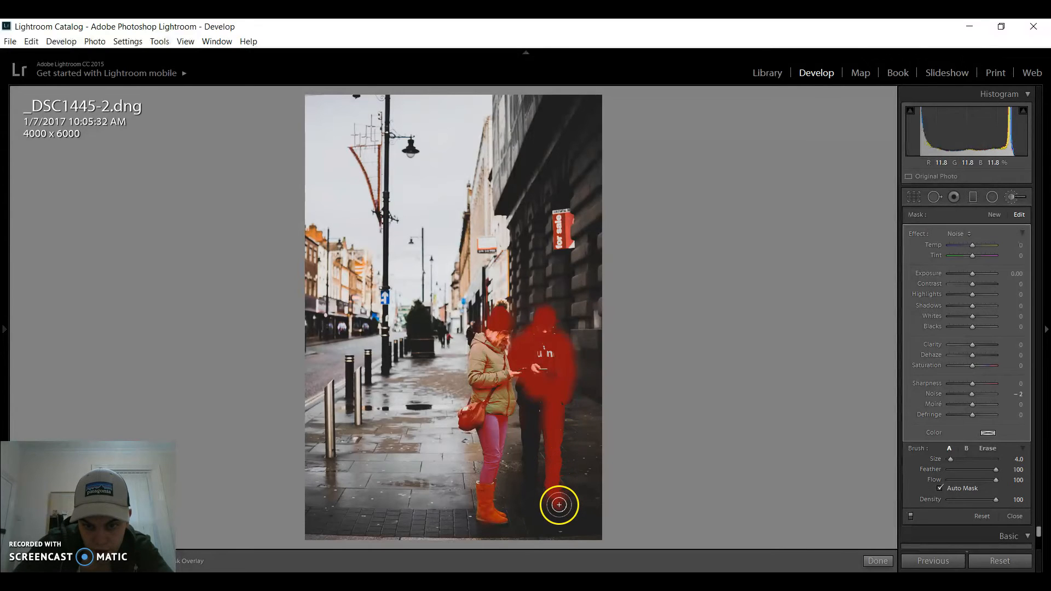
{"action": "mouse_move", "coordinate": [548, 427]}
{"action": "left_mouse_down"}
{"action": "mouse_move", "coordinate": [537, 389]}
{"action": "mouse_move", "coordinate": [527, 390]}
{"action": "mouse_move", "coordinate": [526, 507]}
{"action": "left_mouse_up"}
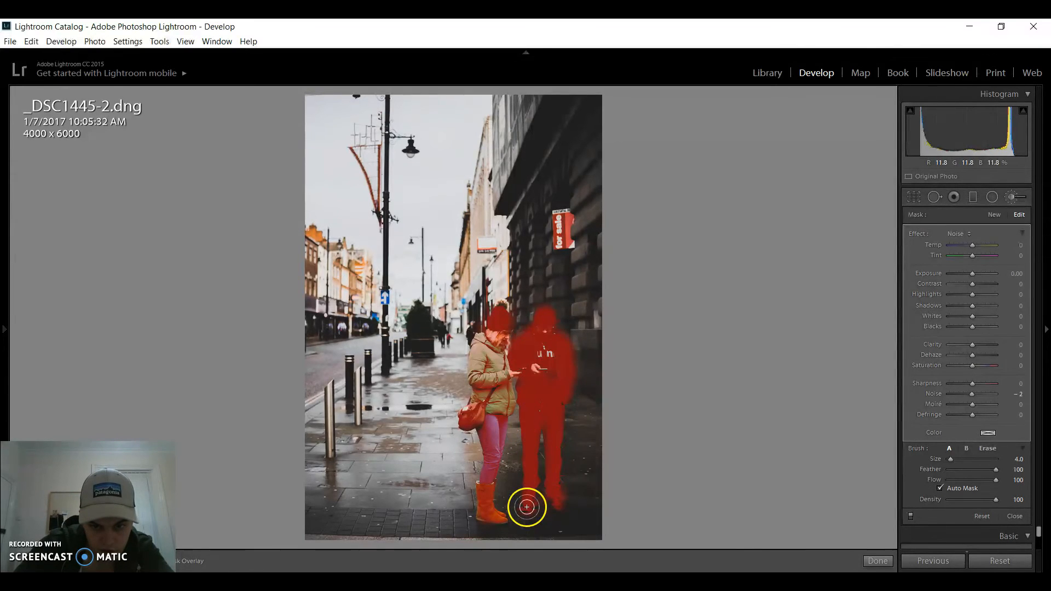
{"action": "mouse_move", "coordinate": [542, 420]}
{"action": "left_mouse_down"}
{"action": "mouse_move", "coordinate": [548, 373]}
{"action": "mouse_move", "coordinate": [542, 311]}
{"action": "mouse_move", "coordinate": [552, 324]}
{"action": "mouse_move", "coordinate": [540, 308]}
{"action": "mouse_move", "coordinate": [527, 336]}
{"action": "mouse_move", "coordinate": [549, 337]}
{"action": "mouse_move", "coordinate": [555, 358]}
{"action": "mouse_move", "coordinate": [534, 352]}
{"action": "mouse_move", "coordinate": [540, 339]}
{"action": "mouse_move", "coordinate": [557, 353]}
{"action": "mouse_move", "coordinate": [530, 380]}
{"action": "mouse_move", "coordinate": [541, 372]}
{"action": "mouse_move", "coordinate": [534, 346]}
{"action": "mouse_move", "coordinate": [547, 337]}
{"action": "mouse_move", "coordinate": [567, 360]}
{"action": "mouse_move", "coordinate": [572, 350]}
{"action": "mouse_move", "coordinate": [554, 328]}
{"action": "left_mouse_up"}
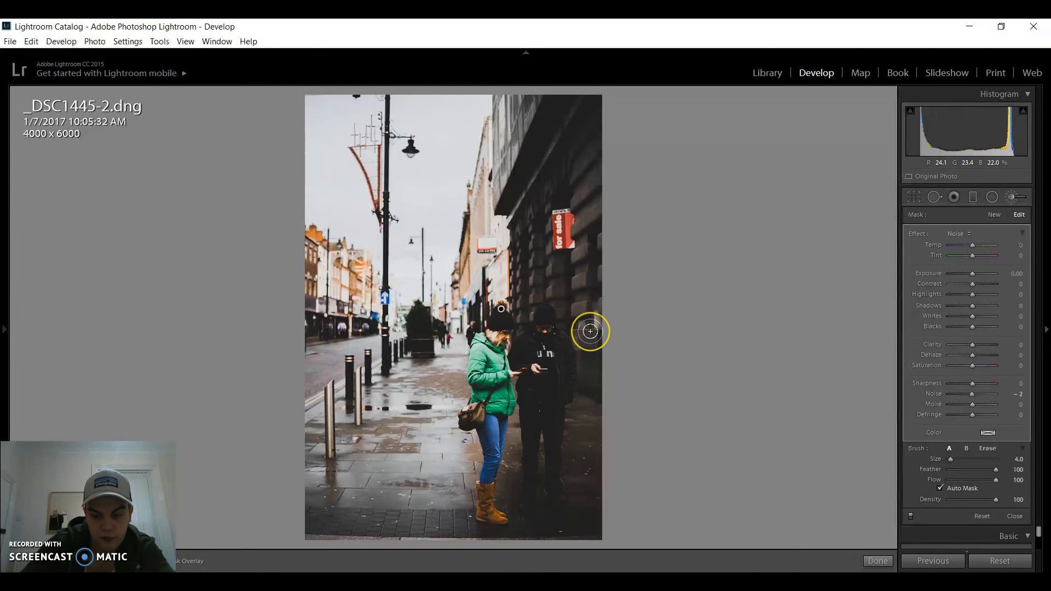
{"action": "key", "text": "o"}
{"action": "key", "text": "o"}
{"action": "left_click_drag", "start_coordinate": [535, 347], "coordinate": [540, 371]}
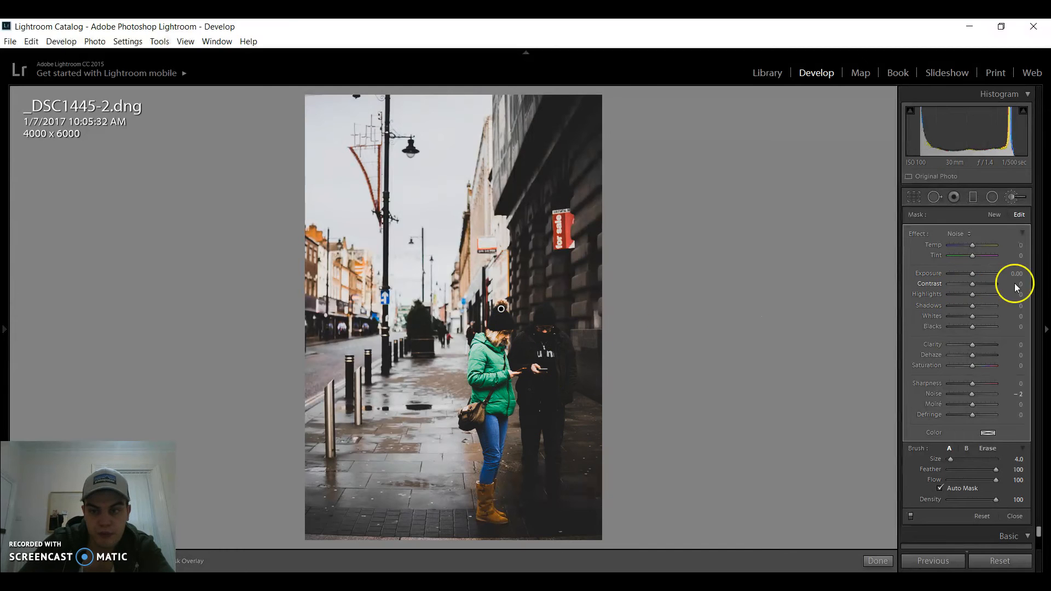
Step: Set the exposure of the masked couple to 0.19
{"action": "left_click_drag", "start_coordinate": [972, 273], "coordinate": [973, 278]}
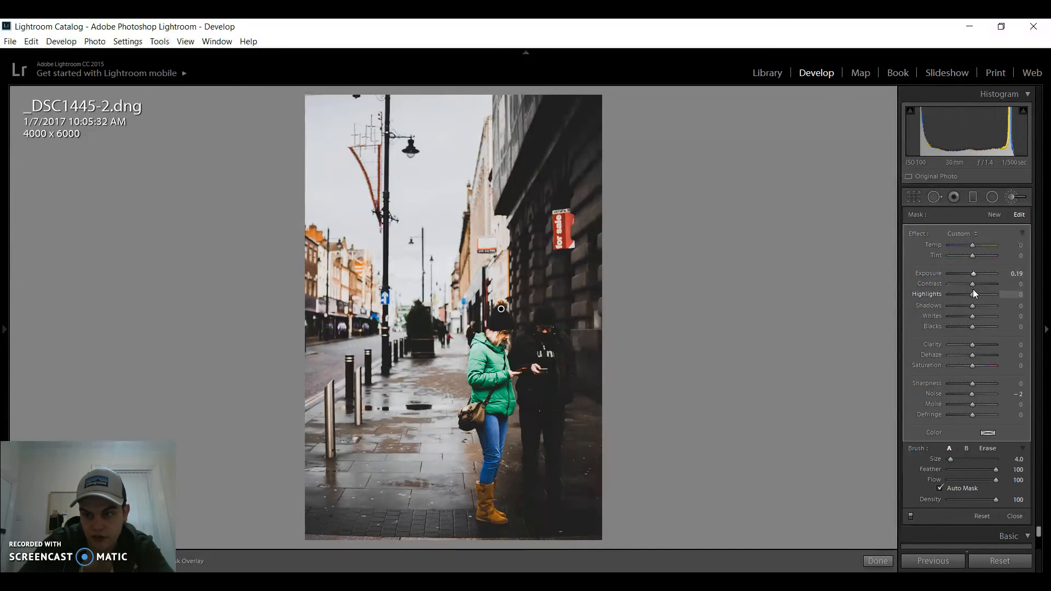
Step: Set the couple mask's exposure to 0.09, contrast to 26, clarity to 38 and dehaze to 14
{"action": "left_click_drag", "start_coordinate": [977, 285], "coordinate": [983, 285]}
{"action": "mouse_move", "coordinate": [972, 345]}
{"action": "left_mouse_down"}
{"action": "mouse_move", "coordinate": [968, 355]}
{"action": "mouse_move", "coordinate": [978, 347]}
{"action": "left_mouse_up"}
{"action": "left_click_drag", "start_coordinate": [977, 287], "coordinate": [972, 276]}
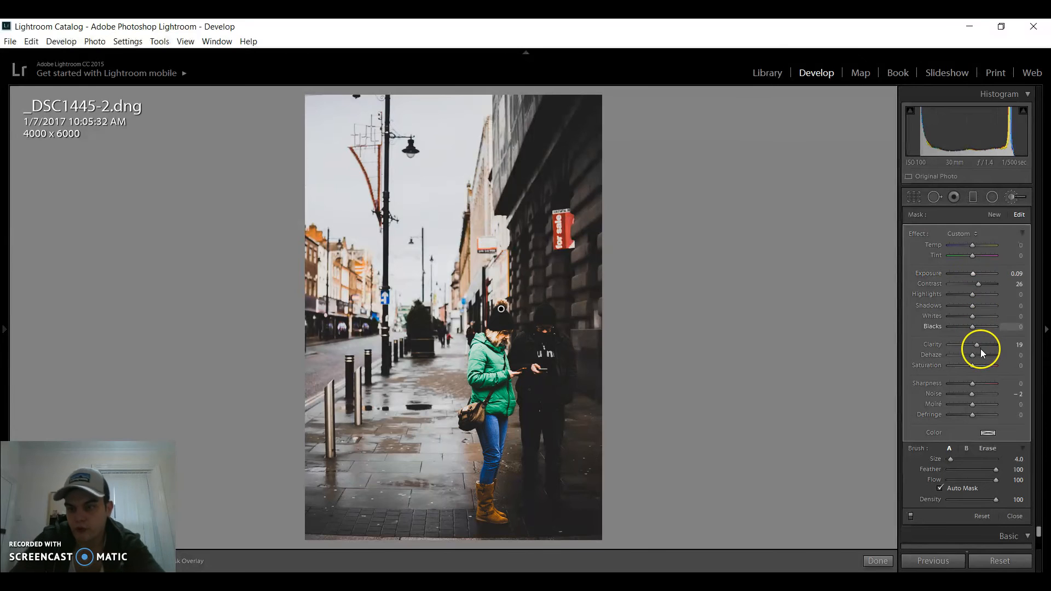
{"action": "mouse_move", "coordinate": [980, 349]}
{"action": "left_mouse_down"}
{"action": "mouse_move", "coordinate": [968, 356]}
{"action": "mouse_move", "coordinate": [977, 359]}
{"action": "left_mouse_up"}
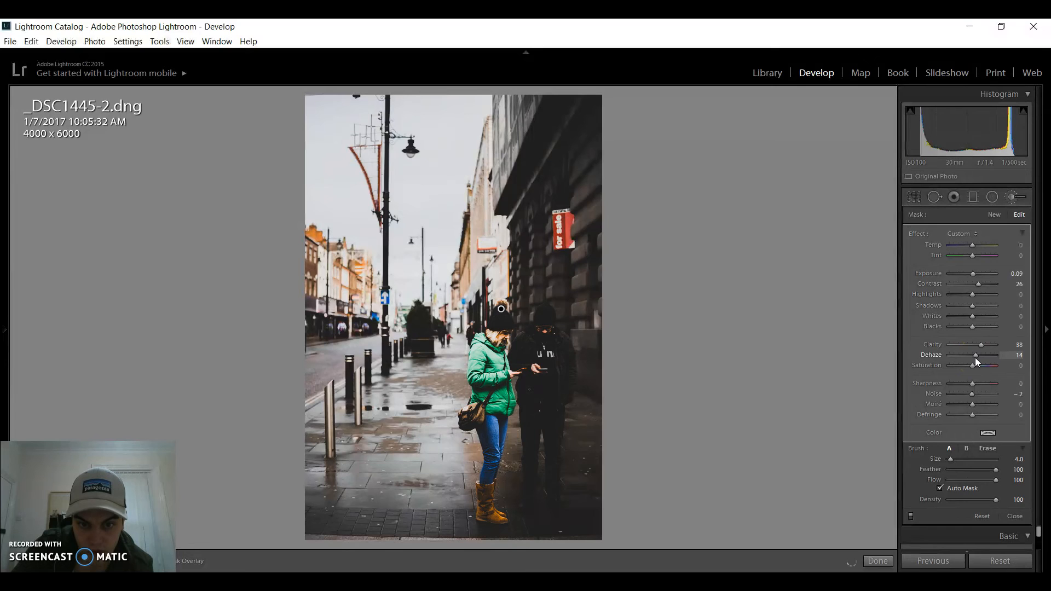
Step: Set the couple mask's shadows to 10, try blacks at 7 and return the blacks to 0
{"action": "mouse_move", "coordinate": [978, 305]}
{"action": "left_mouse_down"}
{"action": "mouse_move", "coordinate": [975, 294]}
{"action": "mouse_move", "coordinate": [974, 310]}
{"action": "mouse_move", "coordinate": [964, 308]}
{"action": "mouse_move", "coordinate": [975, 309]}
{"action": "left_mouse_up"}
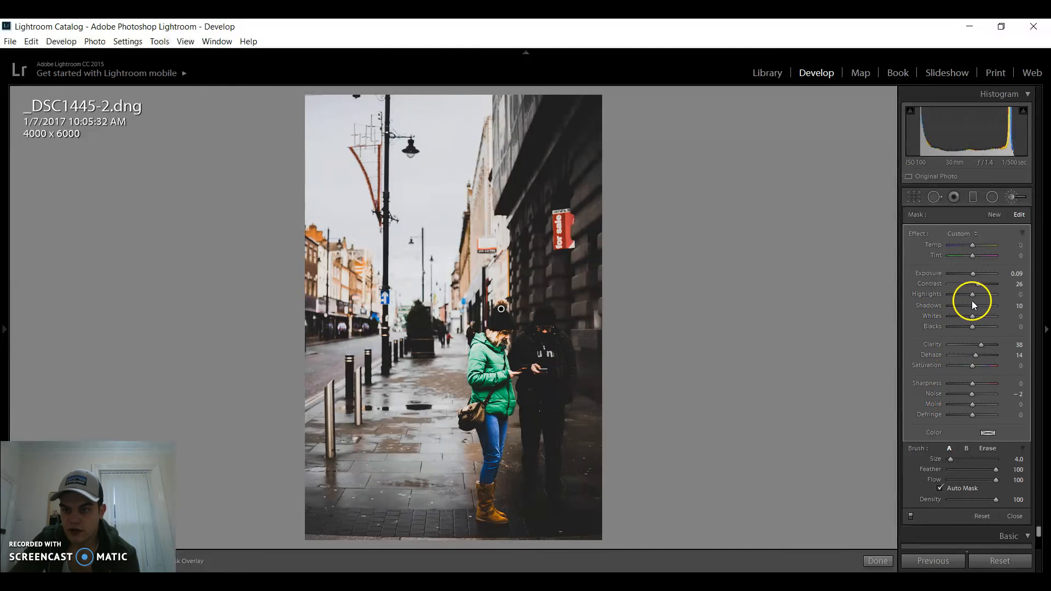
{"action": "left_click_drag", "start_coordinate": [967, 326], "coordinate": [975, 328]}
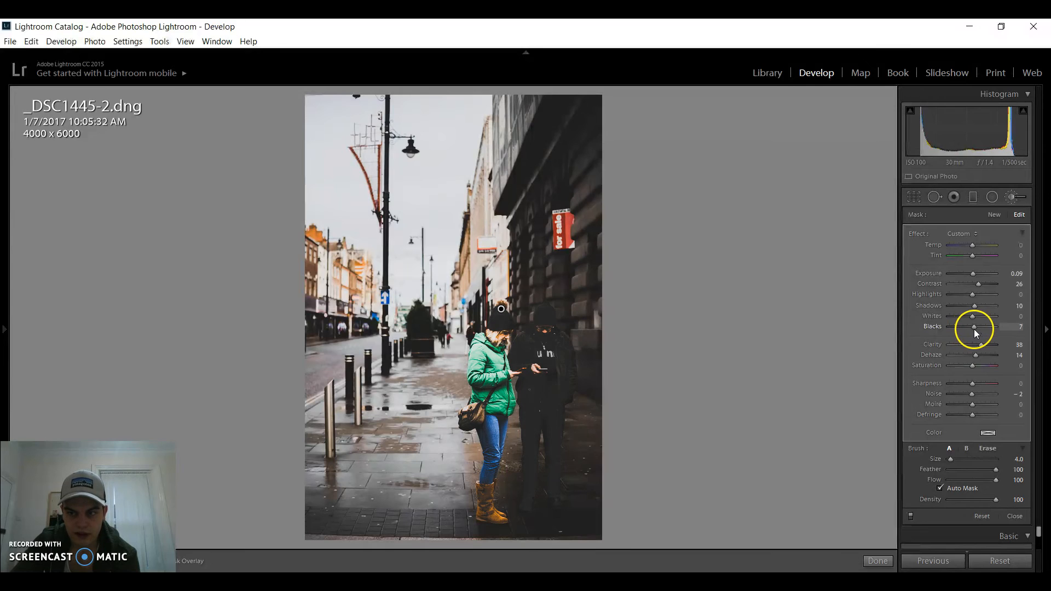
{"action": "left_click_drag", "start_coordinate": [974, 329], "coordinate": [974, 329]}
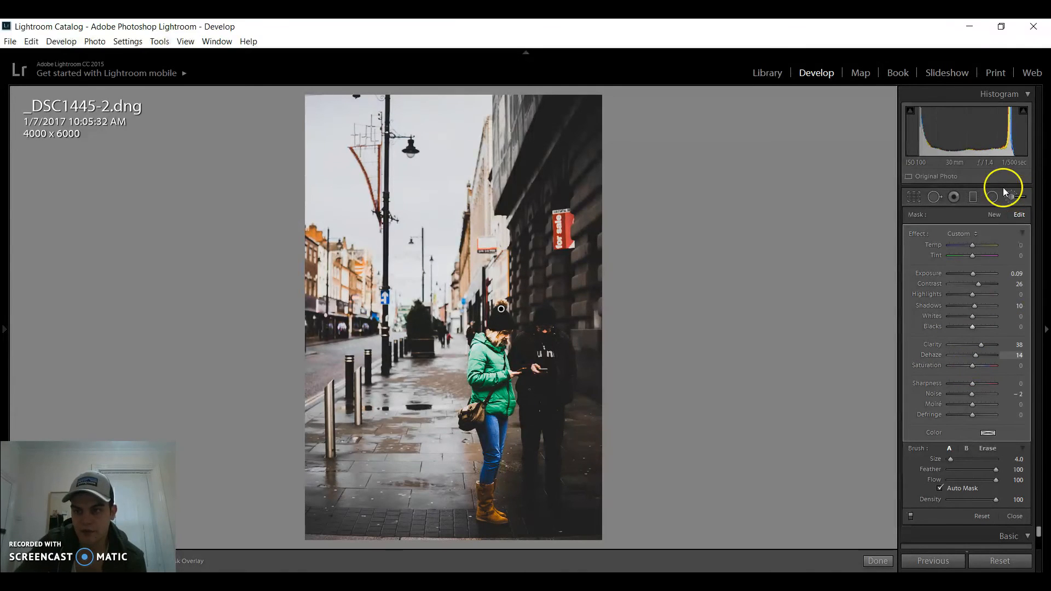
Step: Create a new Adjustment Brush mask and paint it over the sky with brush size 22
{"action": "left_click", "coordinate": [993, 214]}
{"action": "scroll", "coordinate": [418, 227], "scroll_direction": "up", "scroll_amount": 9}
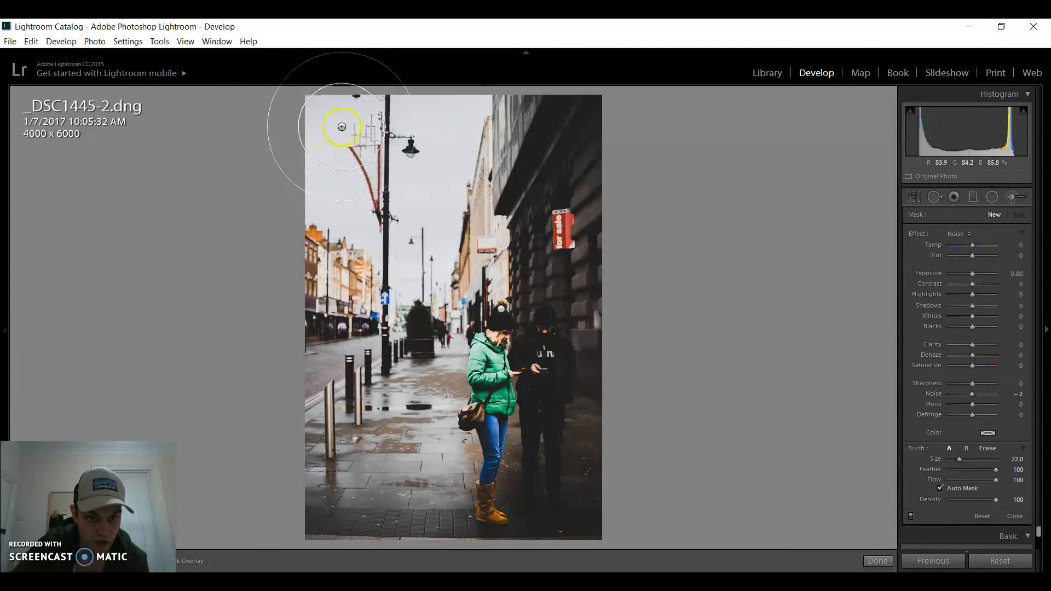
{"action": "mouse_move", "coordinate": [337, 114]}
{"action": "left_mouse_down"}
{"action": "mouse_move", "coordinate": [339, 136]}
{"action": "mouse_move", "coordinate": [328, 123]}
{"action": "mouse_move", "coordinate": [337, 189]}
{"action": "mouse_move", "coordinate": [397, 236]}
{"action": "mouse_move", "coordinate": [418, 275]}
{"action": "mouse_move", "coordinate": [438, 106]}
{"action": "mouse_move", "coordinate": [467, 99]}
{"action": "mouse_move", "coordinate": [349, 123]}
{"action": "mouse_move", "coordinate": [403, 169]}
{"action": "mouse_move", "coordinate": [400, 158]}
{"action": "mouse_move", "coordinate": [404, 262]}
{"action": "mouse_move", "coordinate": [404, 134]}
{"action": "mouse_move", "coordinate": [387, 154]}
{"action": "mouse_move", "coordinate": [430, 166]}
{"action": "left_mouse_up"}
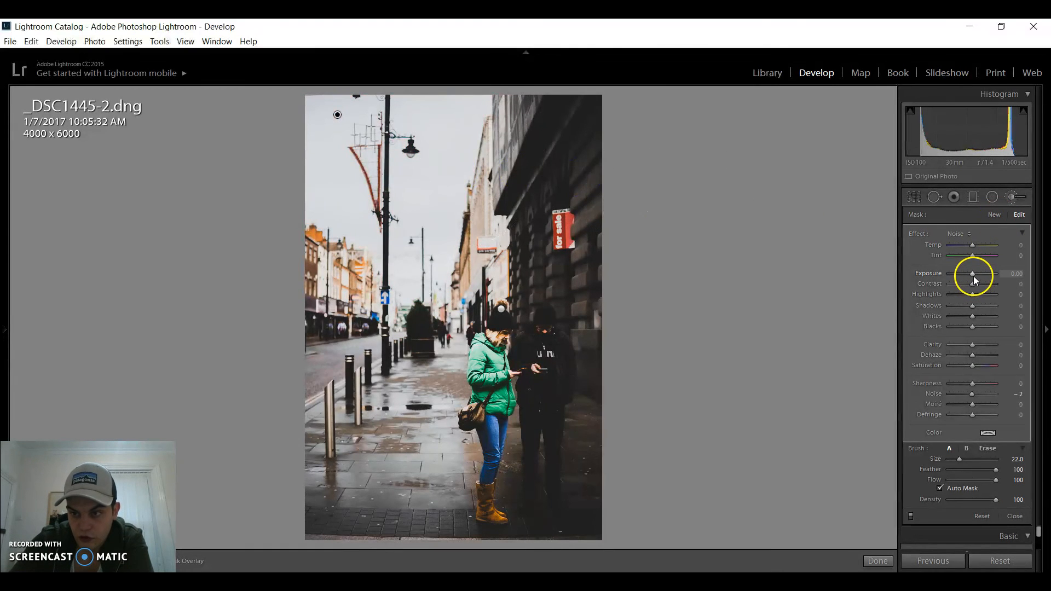
Step: Darken the masked sky with exposure -0.48, contrast -10 and highlights -100, and close the Adjustment Brush
{"action": "left_click_drag", "start_coordinate": [972, 275], "coordinate": [970, 275]}
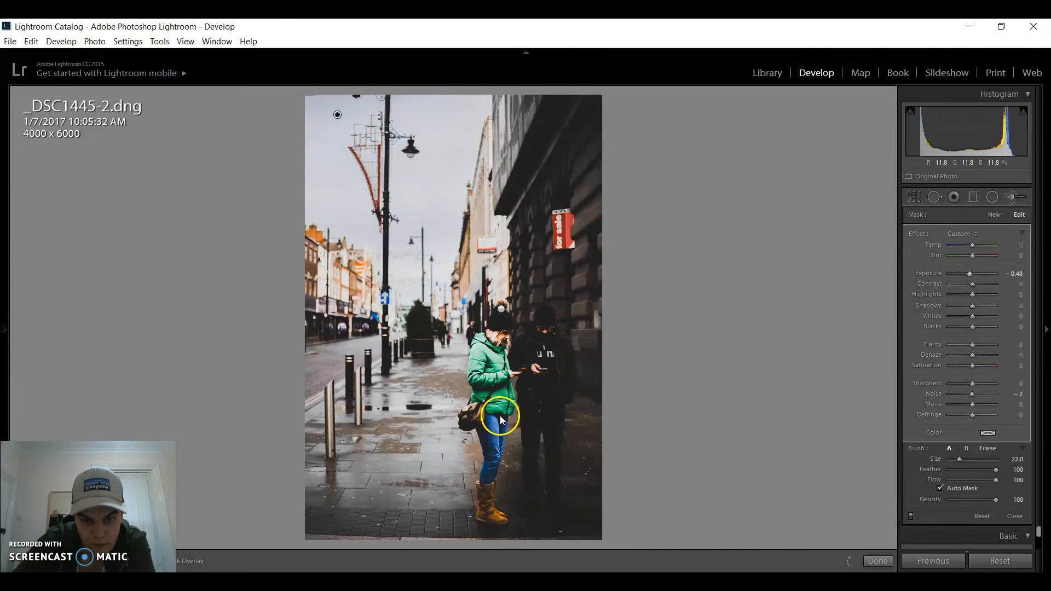
{"action": "left_click_drag", "start_coordinate": [972, 286], "coordinate": [967, 288]}
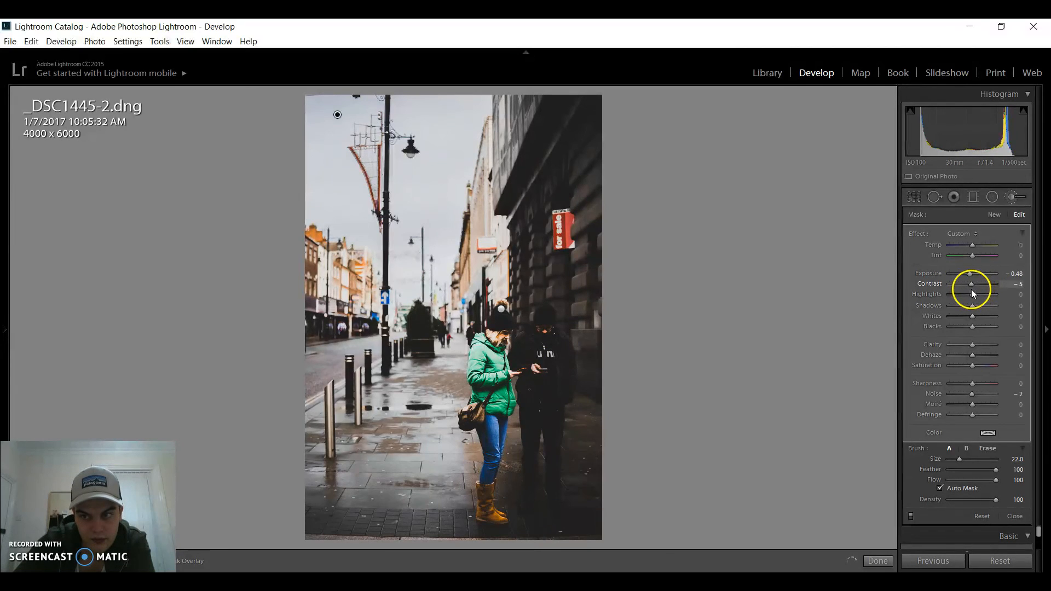
{"action": "left_click_drag", "start_coordinate": [971, 290], "coordinate": [971, 283]}
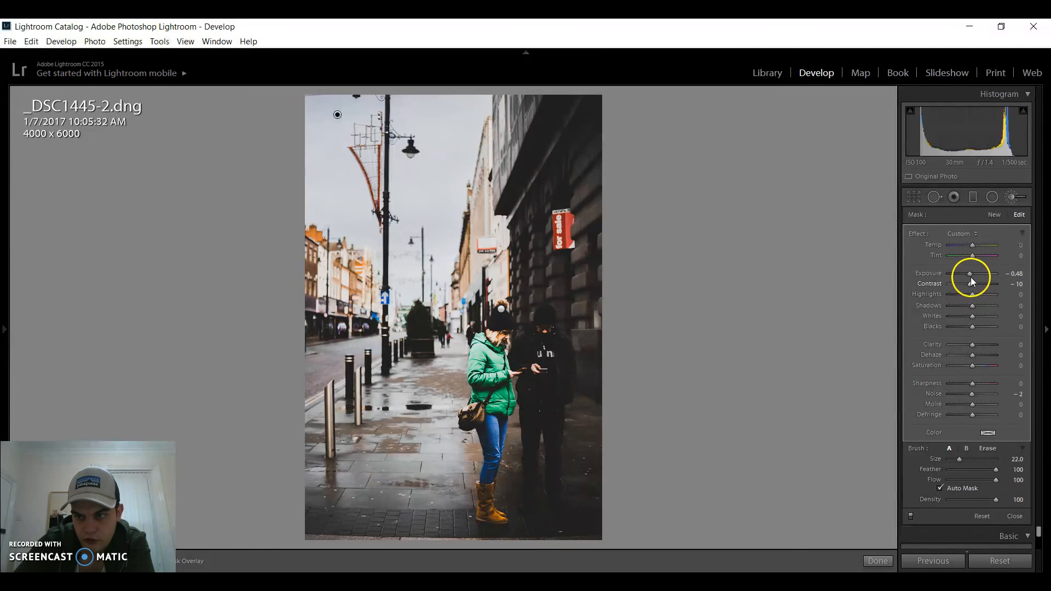
{"action": "left_click_drag", "start_coordinate": [973, 296], "coordinate": [948, 300]}
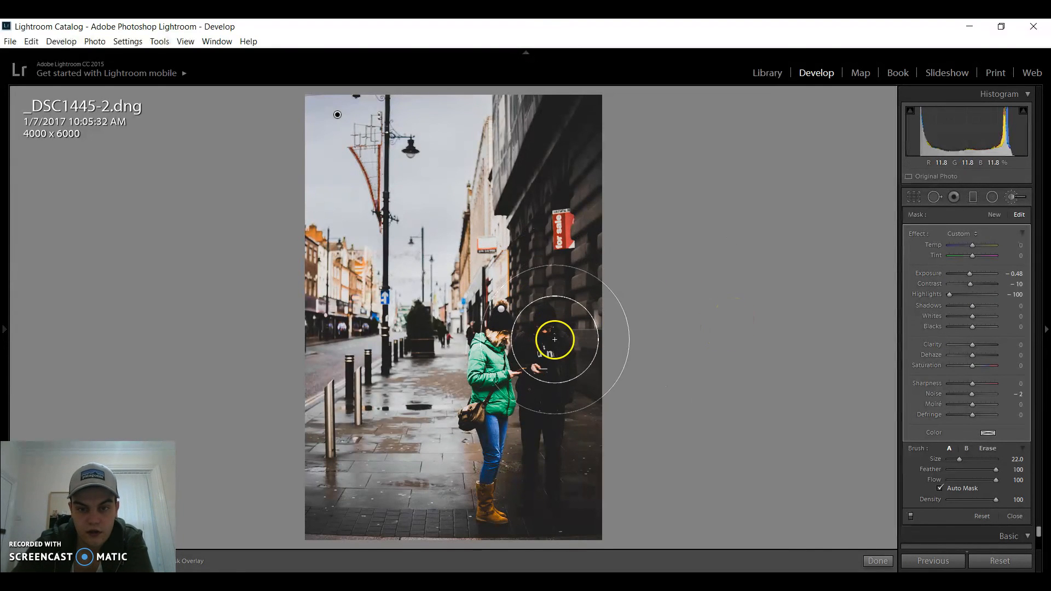
{"action": "key", "text": "k"}
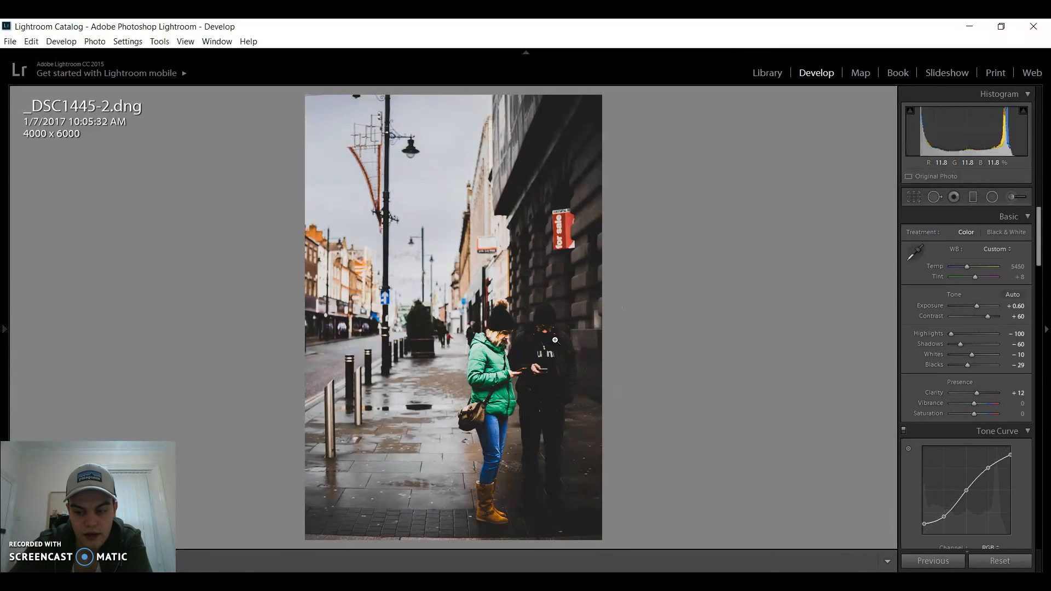
Step: Compare the original street photo with the edited version several times, ending on the edited version
{"action": "key", "text": "backslash"}
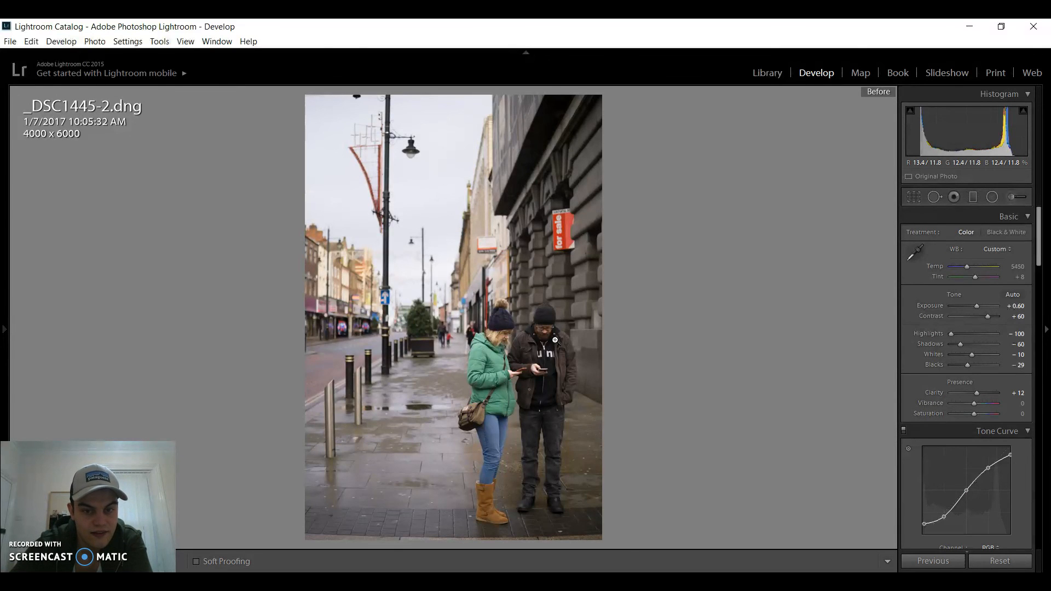
{"action": "key", "text": "backslash"}
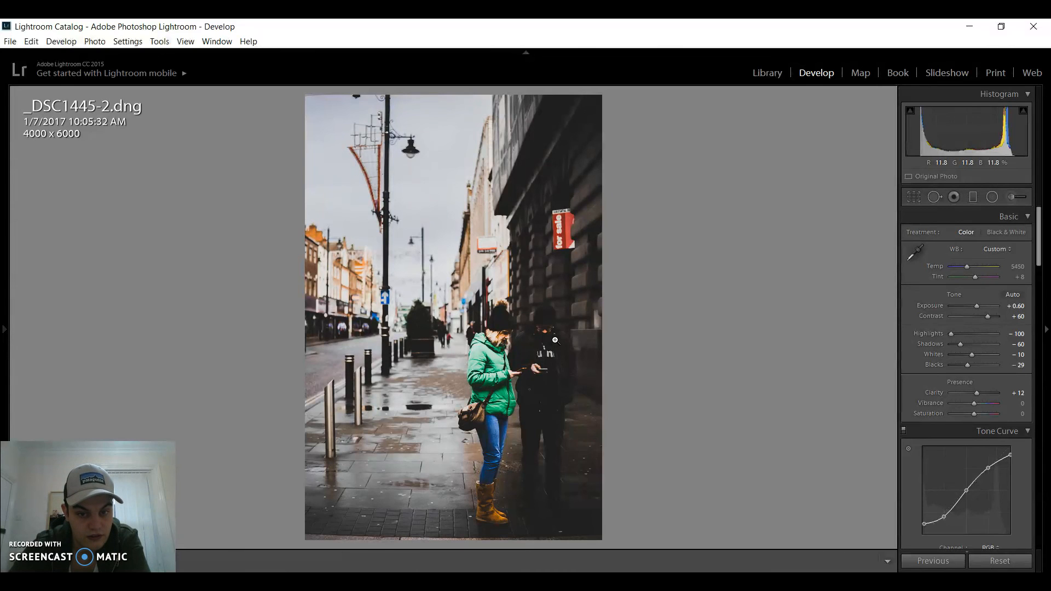
{"action": "key", "text": "backslash"}
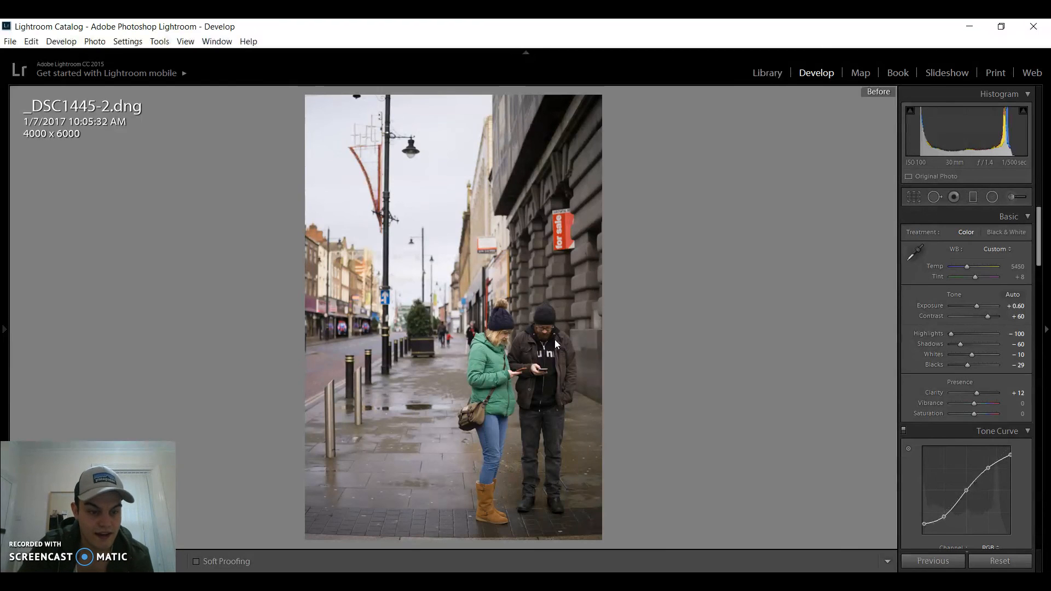
{"action": "key", "text": "backslash"}
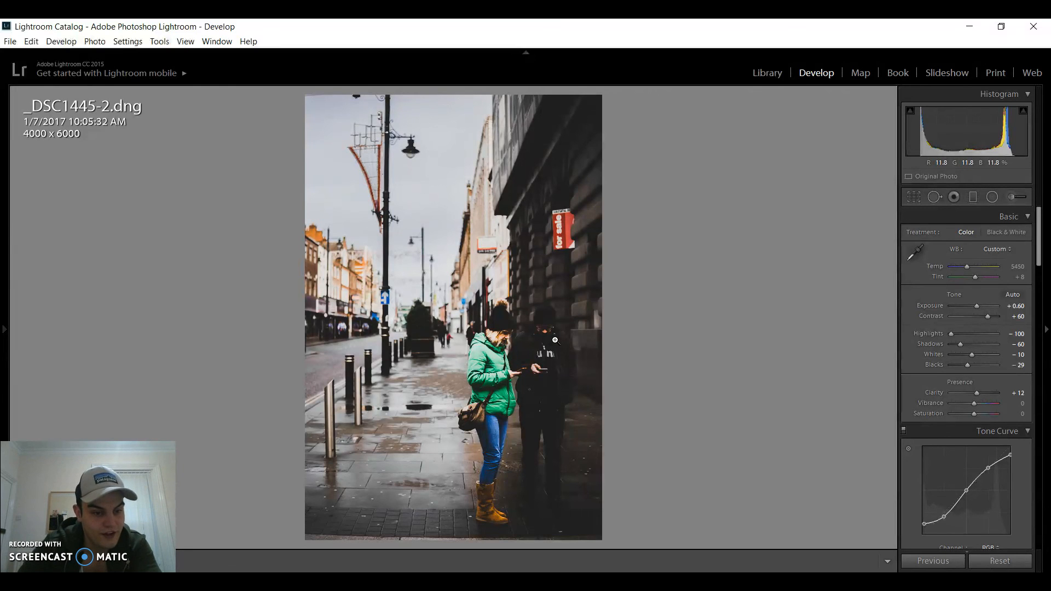
{"action": "key", "text": "backslash"}
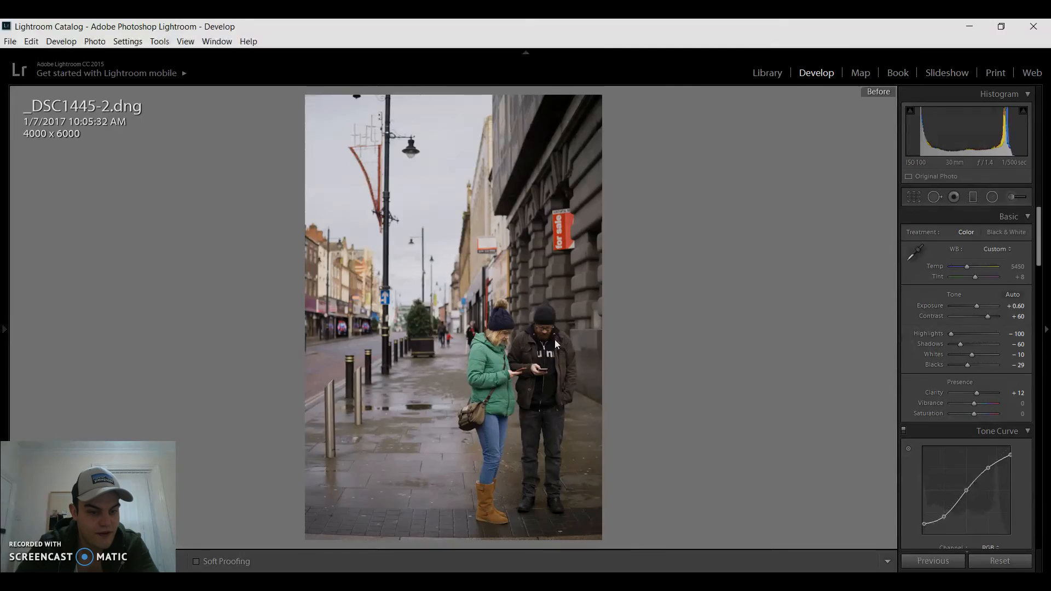
{"action": "key", "text": "backslash"}
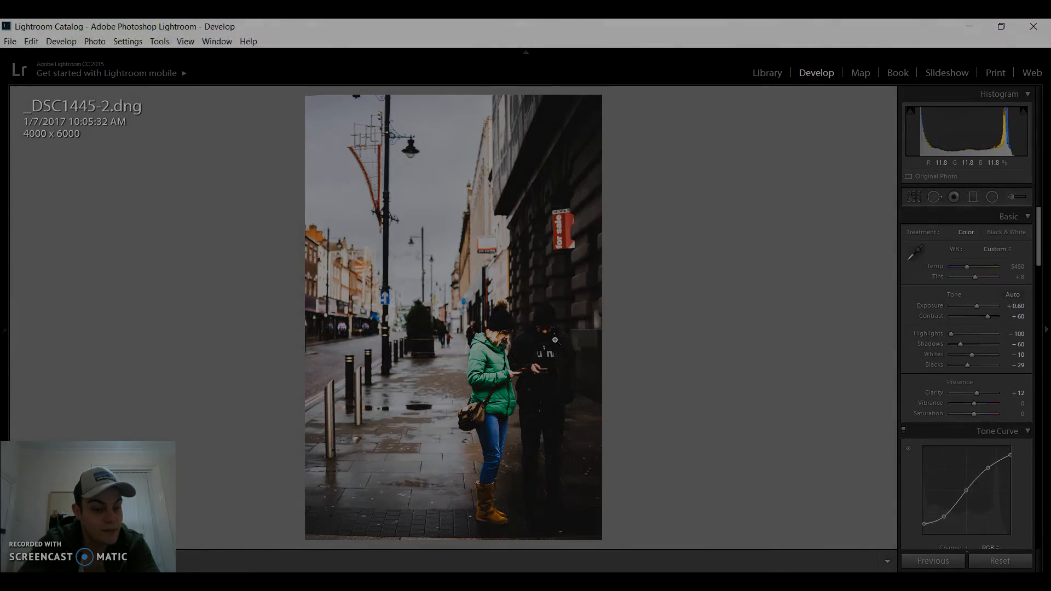